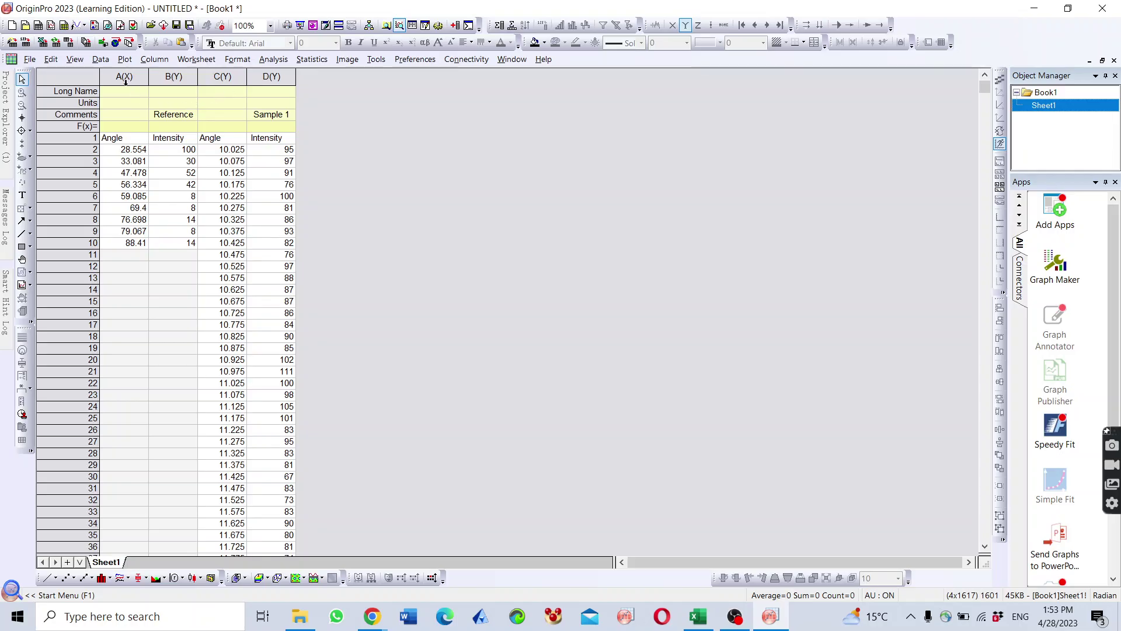
- Set column C as an X column, then select all four columns A through D
left_click(220, 80)
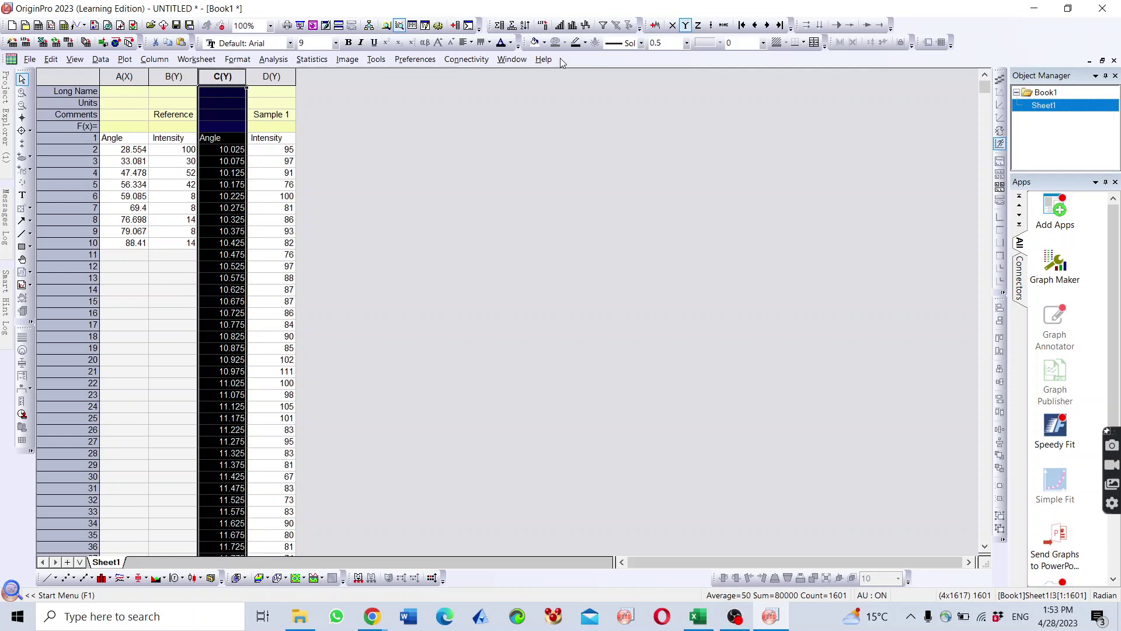
left_click(674, 25)
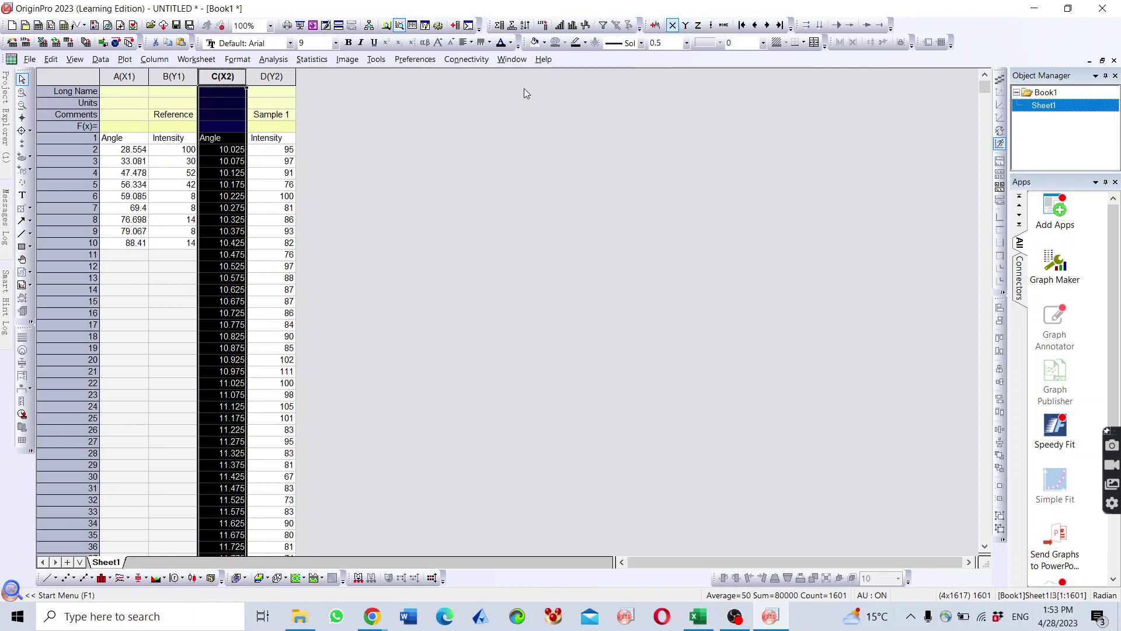
left_click(380, 132)
left_click_drag(131, 77, 267, 78)
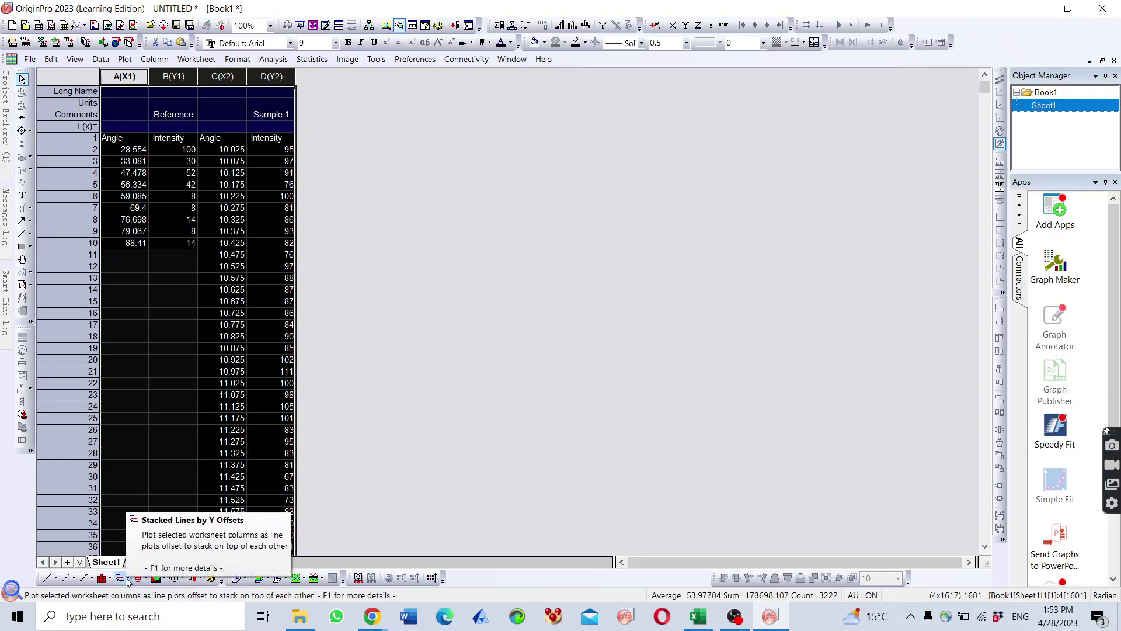
- Plot the columns as Stacked Lines by Y Offsets, with Sample 1 above Reference
left_click(128, 580)
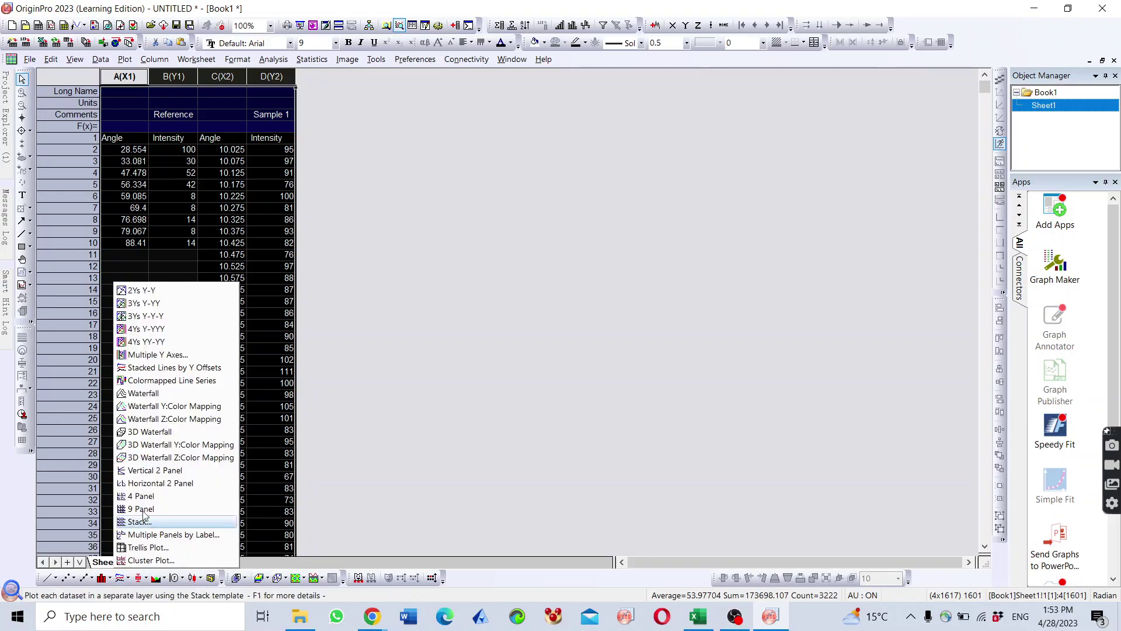
left_click(162, 374)
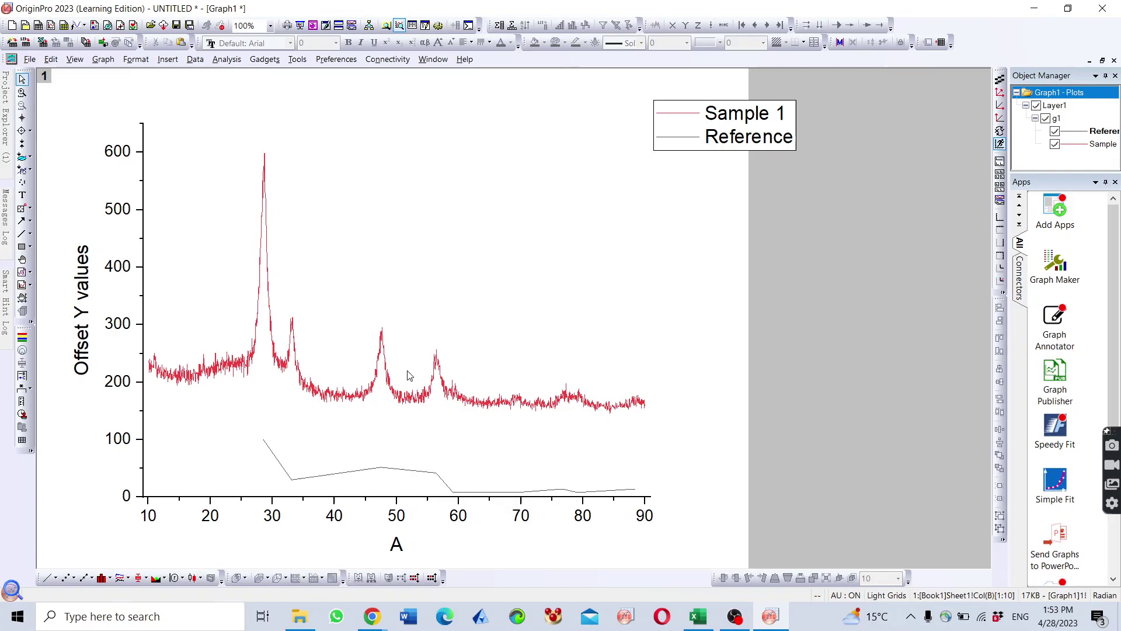
- Set the plot group's edit mode to Independent in Plot Details and apply it
left_click(371, 467)
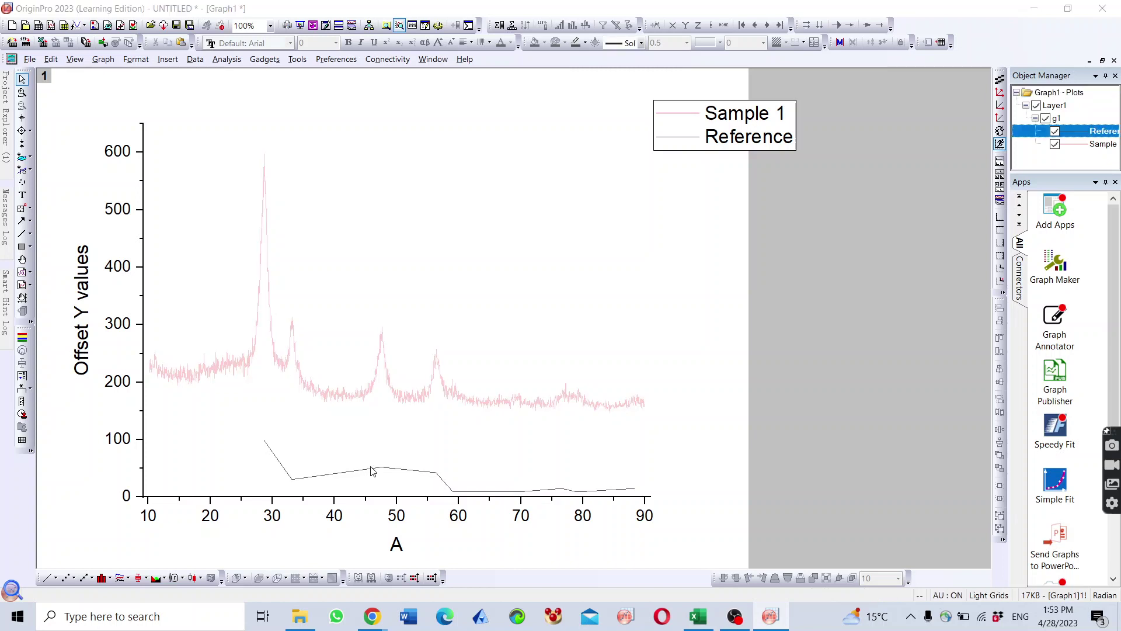
double_click(373, 471)
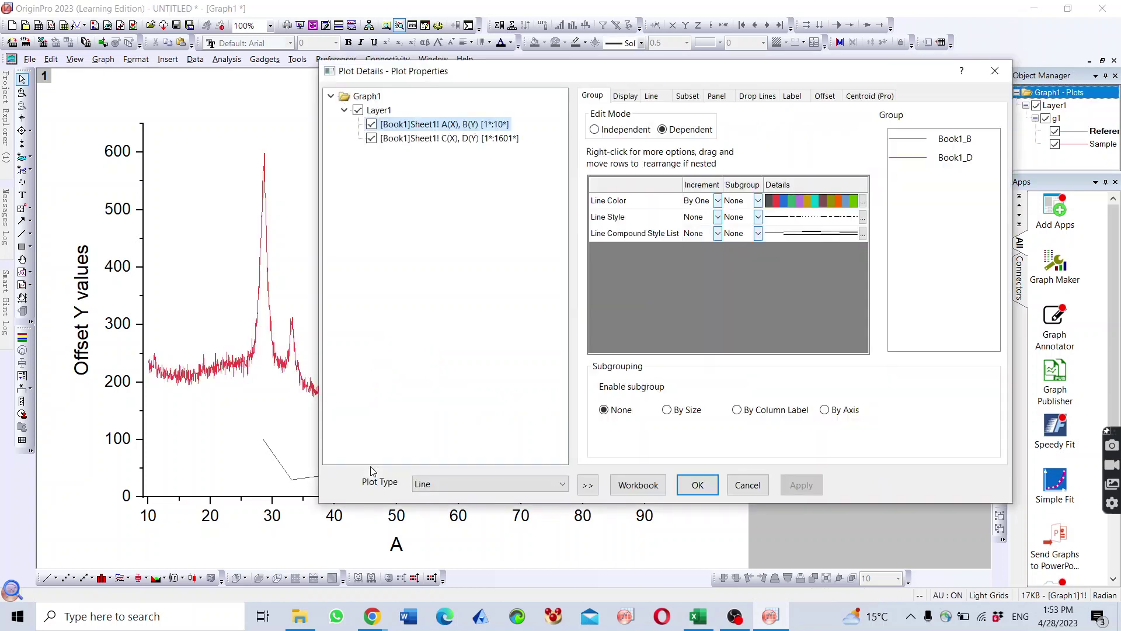
left_click(597, 131)
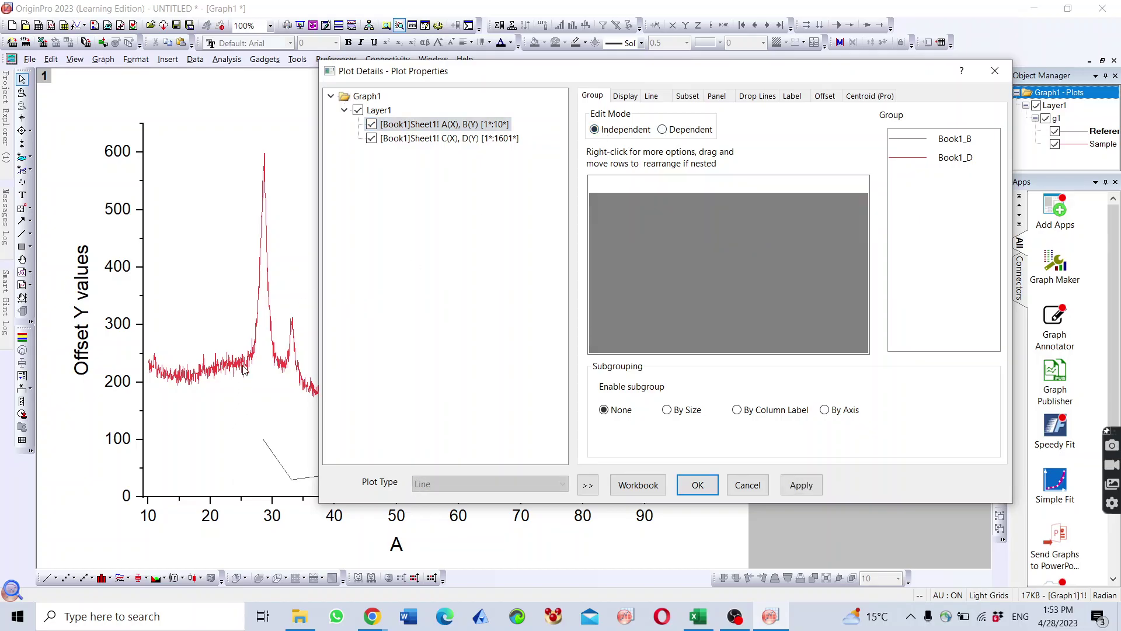
left_click(809, 482)
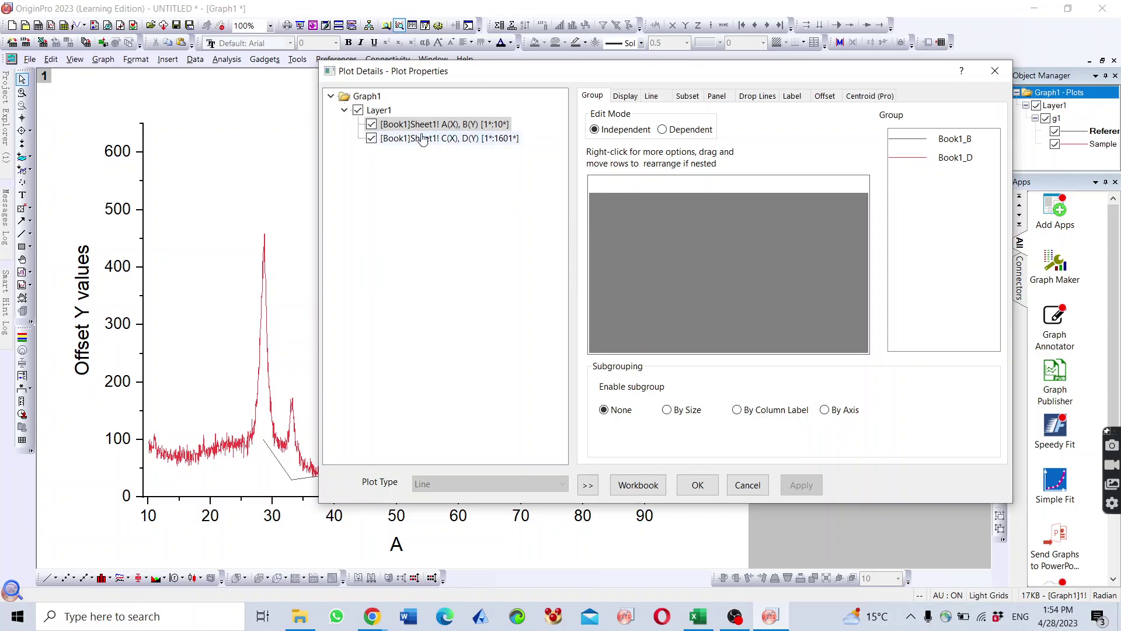
- Give the layer Individual Y stack offsets on the Stack tab and apply them
left_click(379, 111)
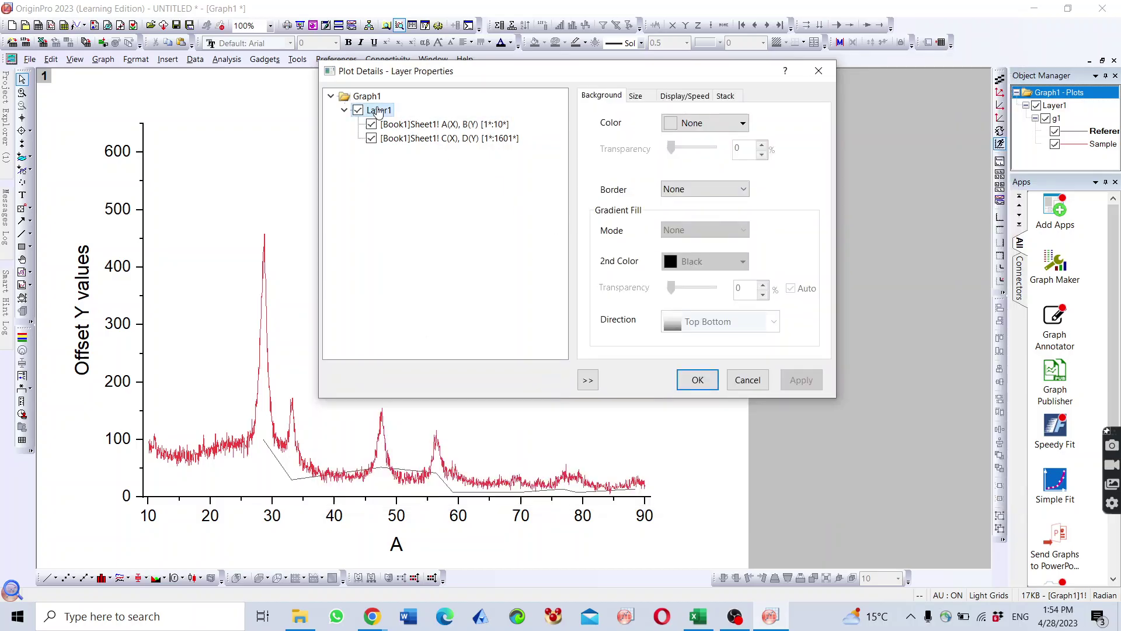
left_click(728, 96)
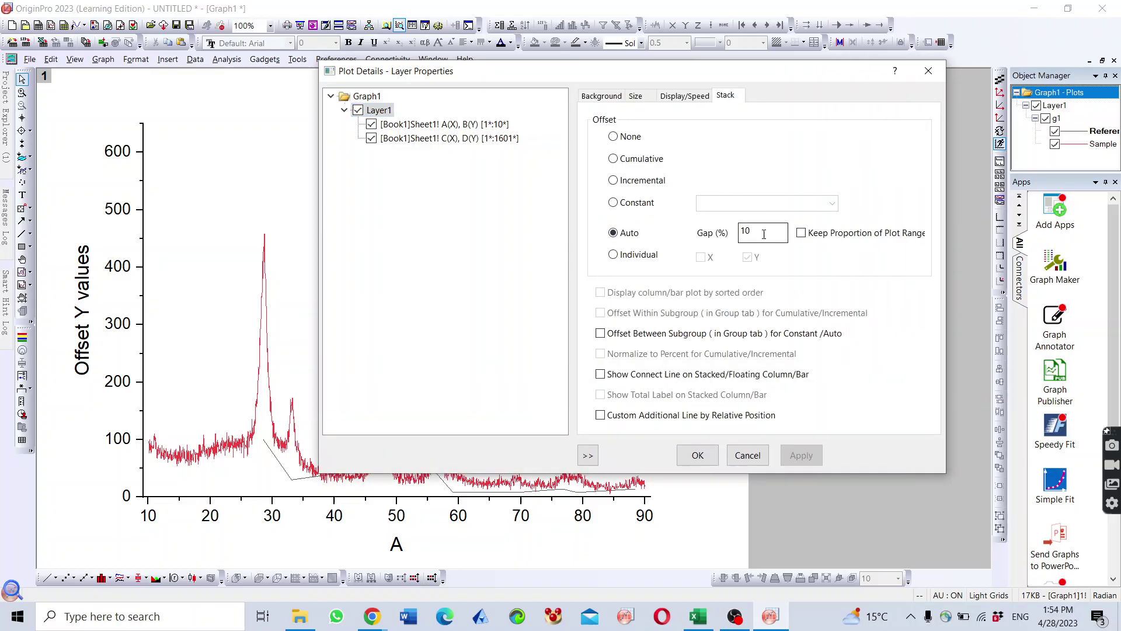
left_click(613, 255)
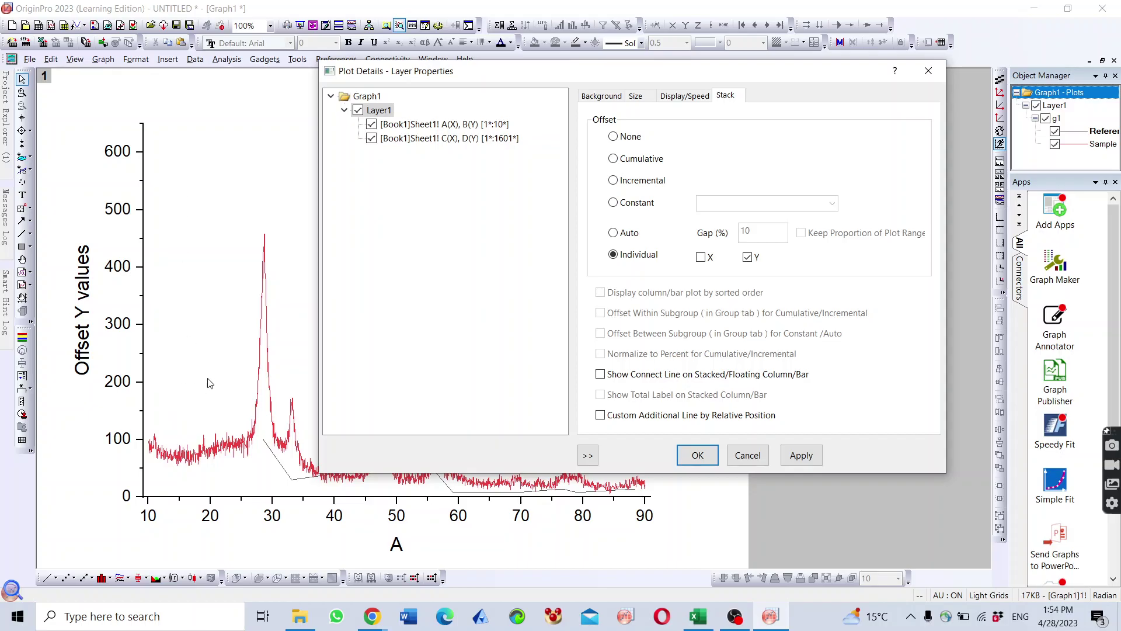
left_click(824, 456)
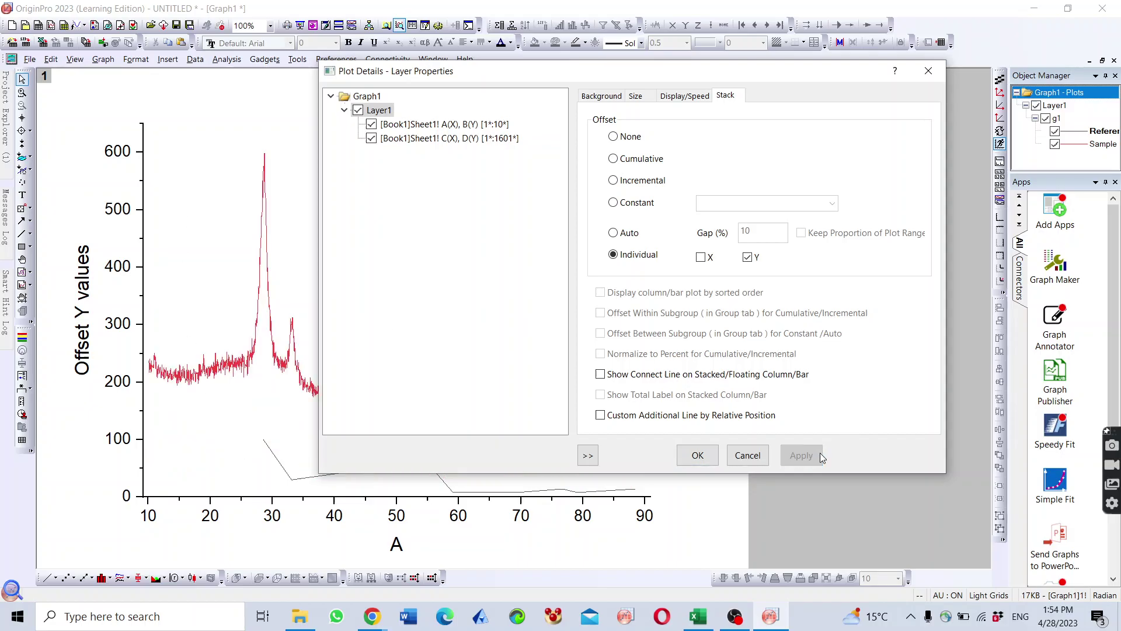
- Close Plot Details and drag the Sample 1 curve slightly lower toward Reference
left_click(698, 455)
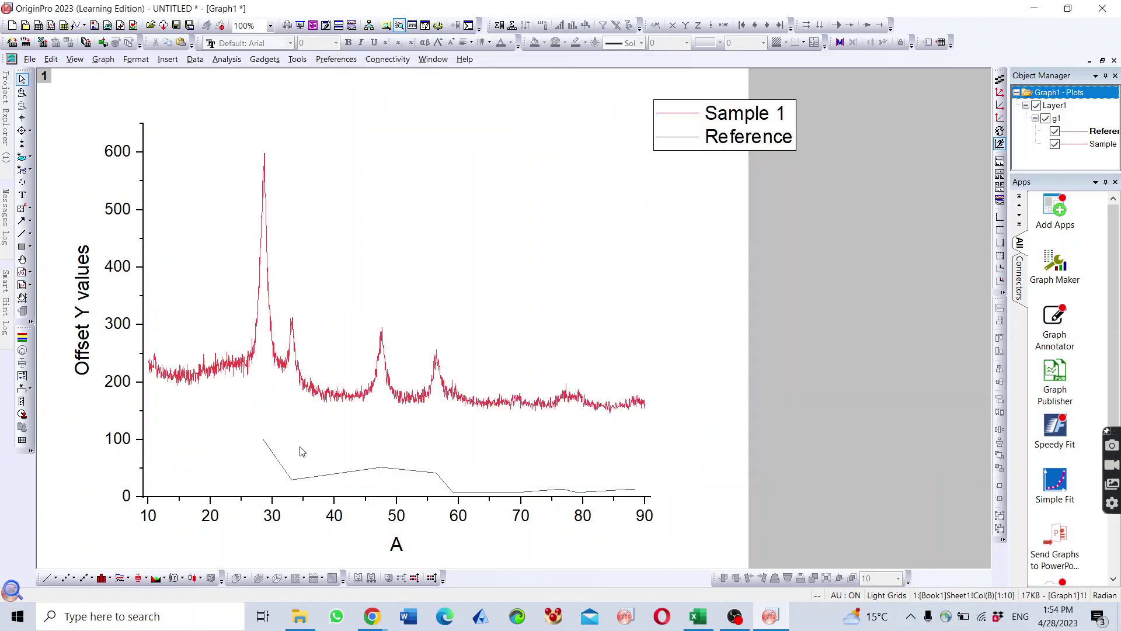
left_click(232, 369)
left_click_drag(230, 355, 231, 383)
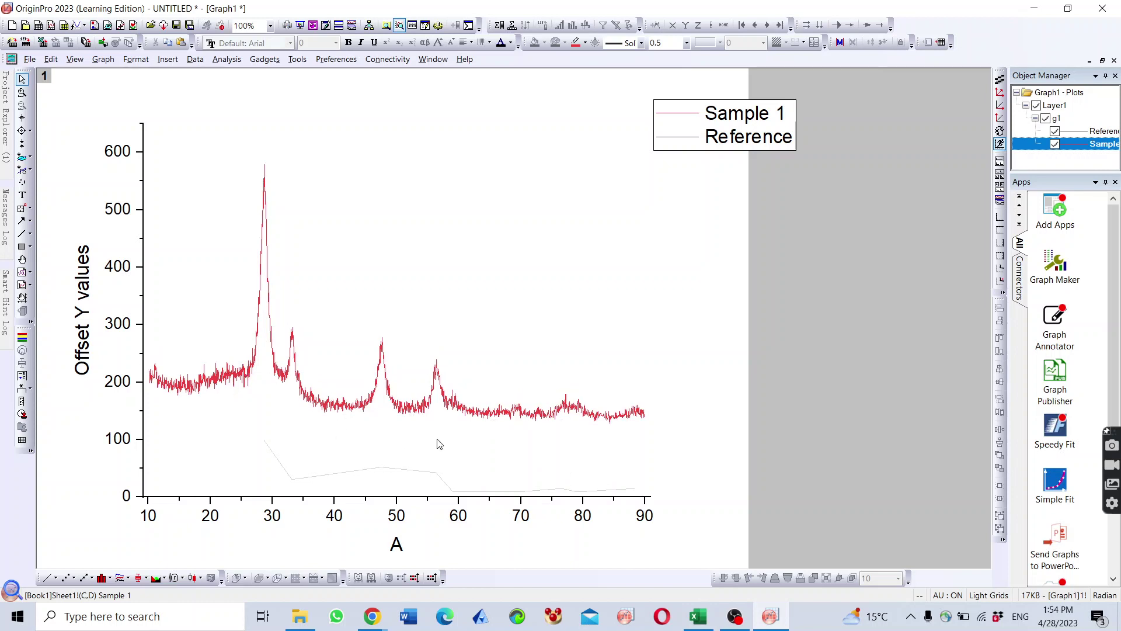
left_click(395, 471)
- Set the Reference plot's line connection to No Line and apply it
double_click(395, 471)
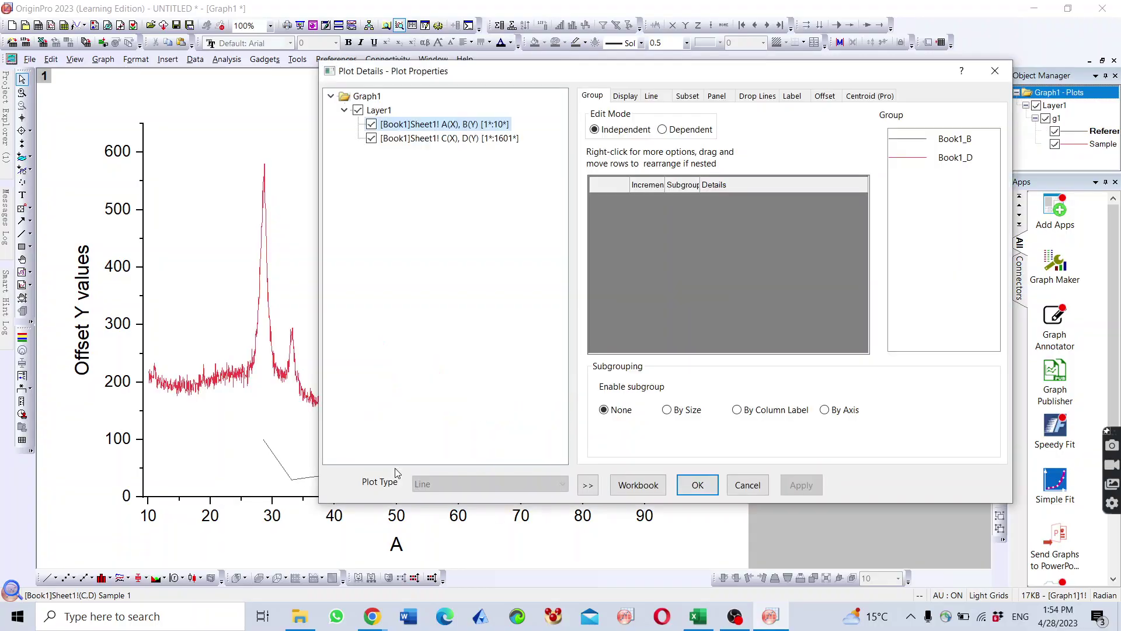
left_click(653, 96)
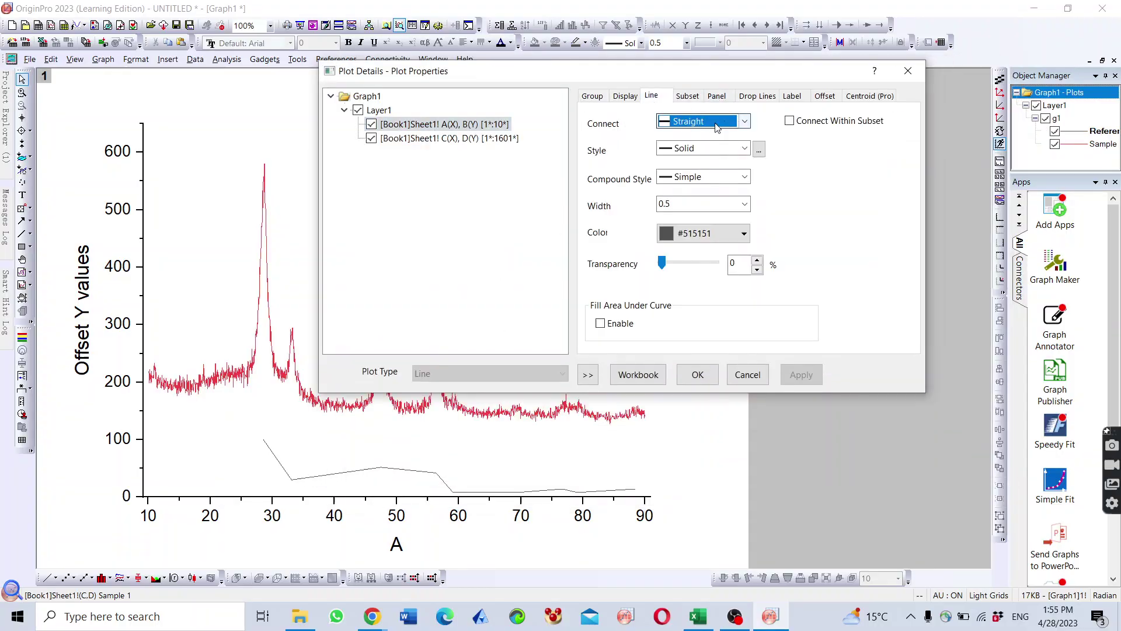
left_click(745, 121)
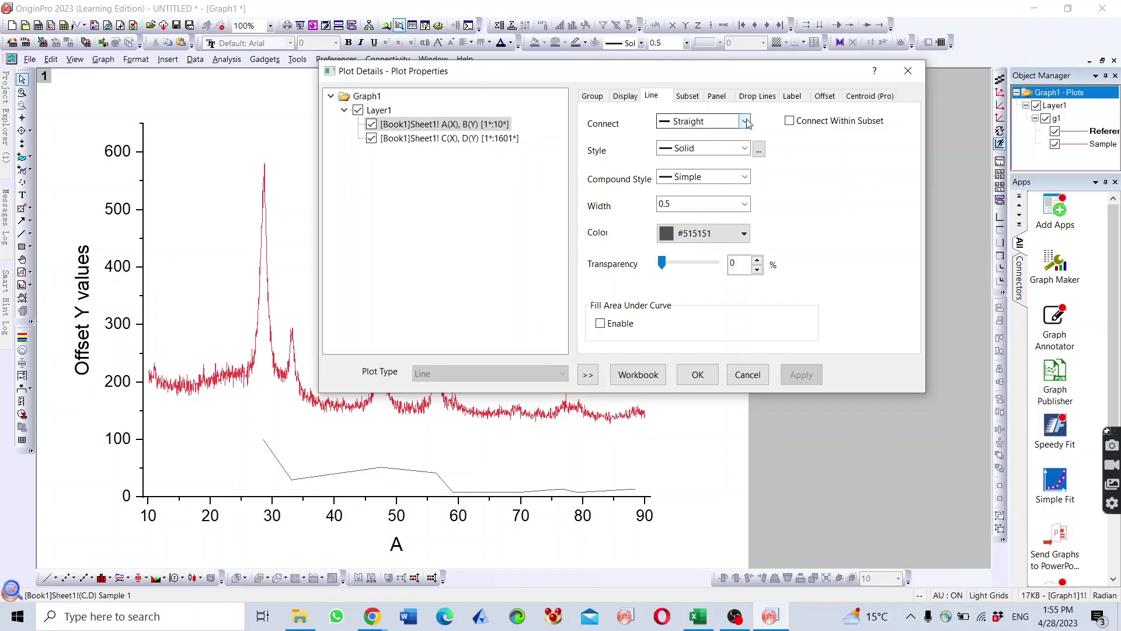
left_click(709, 137)
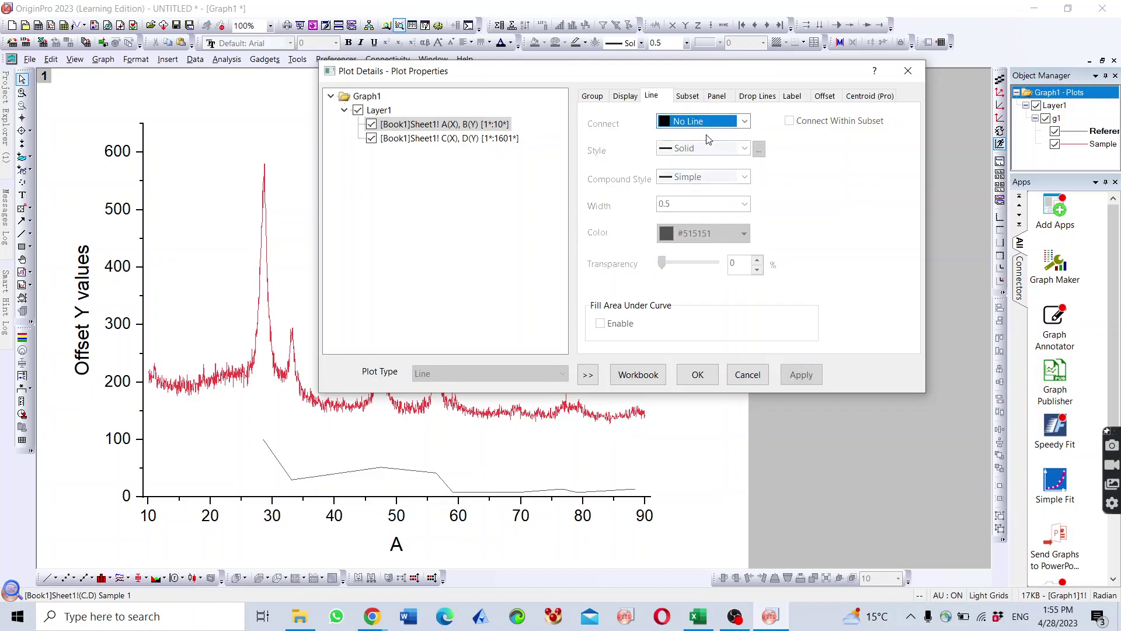
left_click(809, 373)
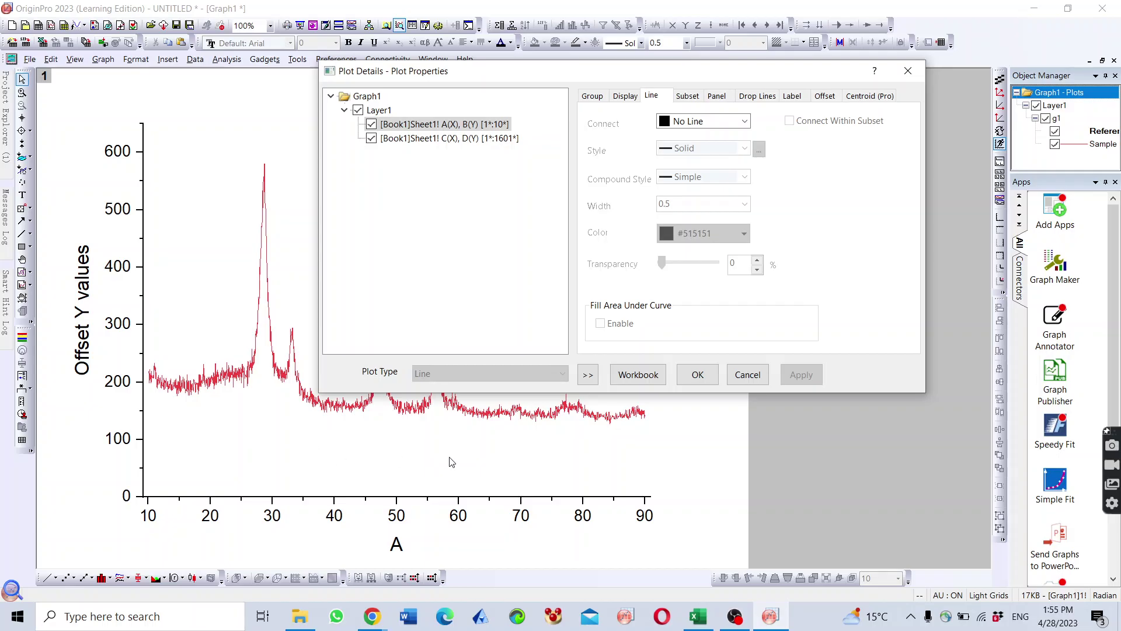
- Show Reference as vertical drop lines of width 2, apply, and close the dialog
left_click(760, 98)
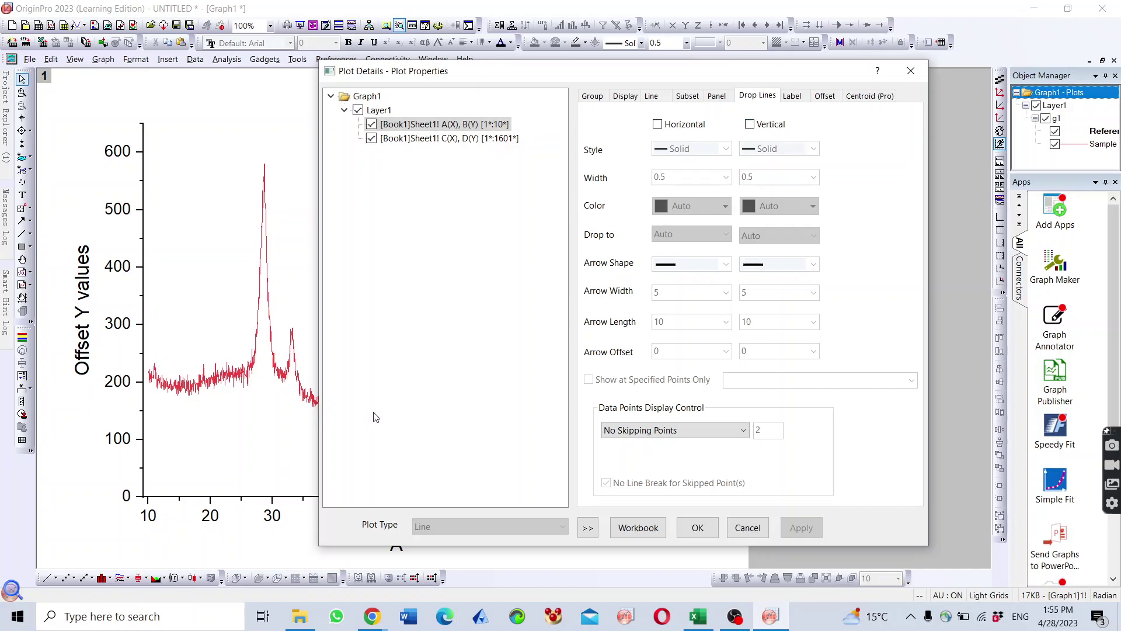
left_click(750, 124)
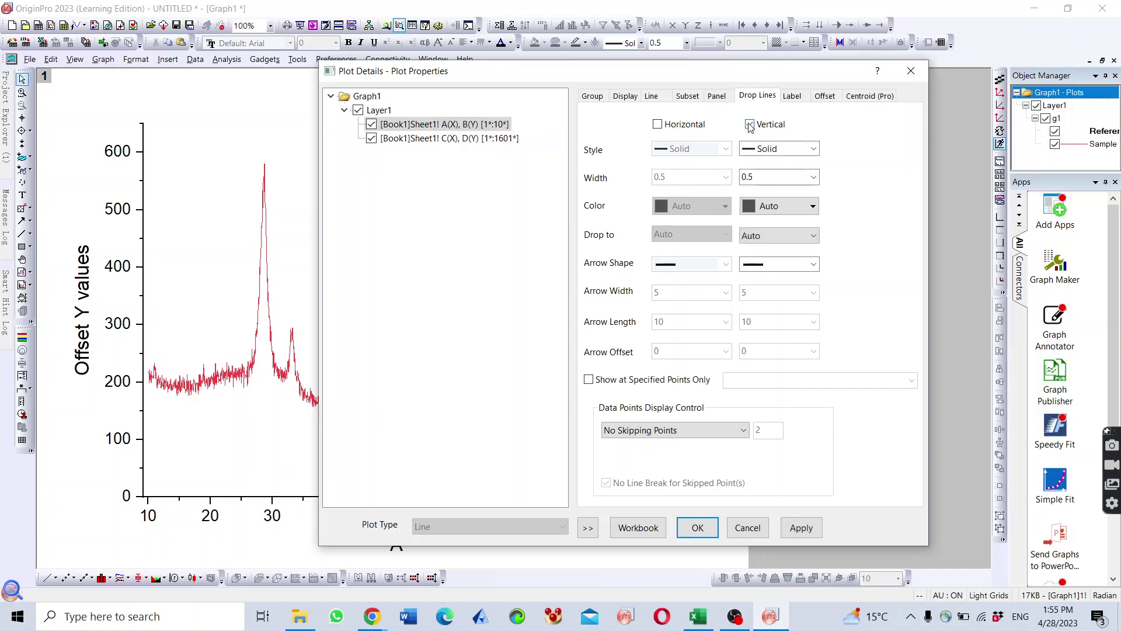
left_click(814, 177)
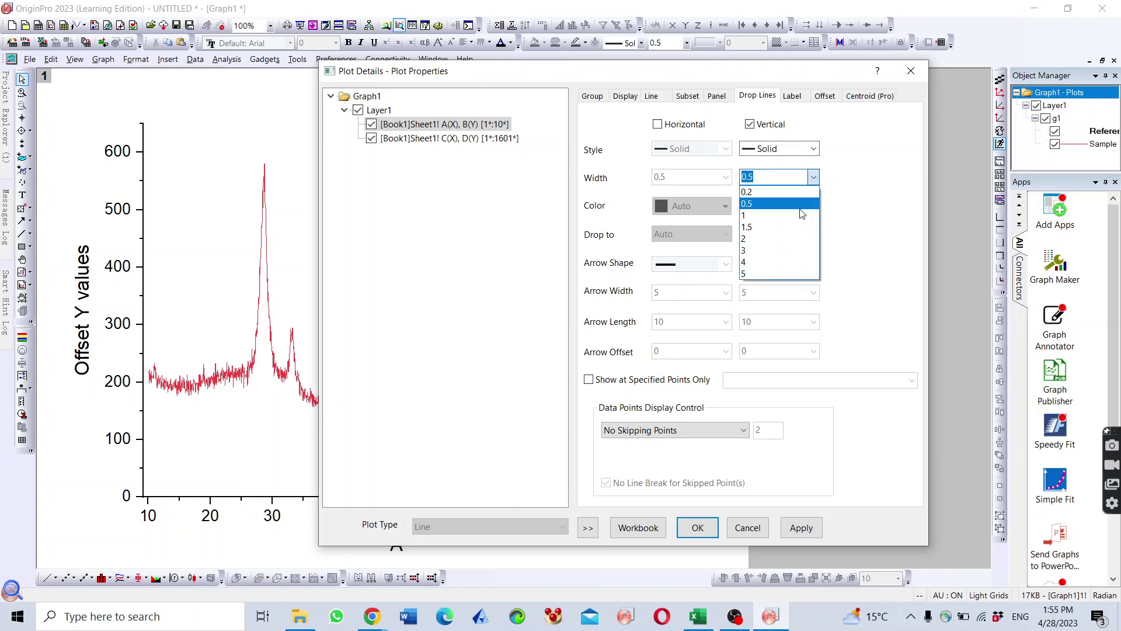
left_click(769, 238)
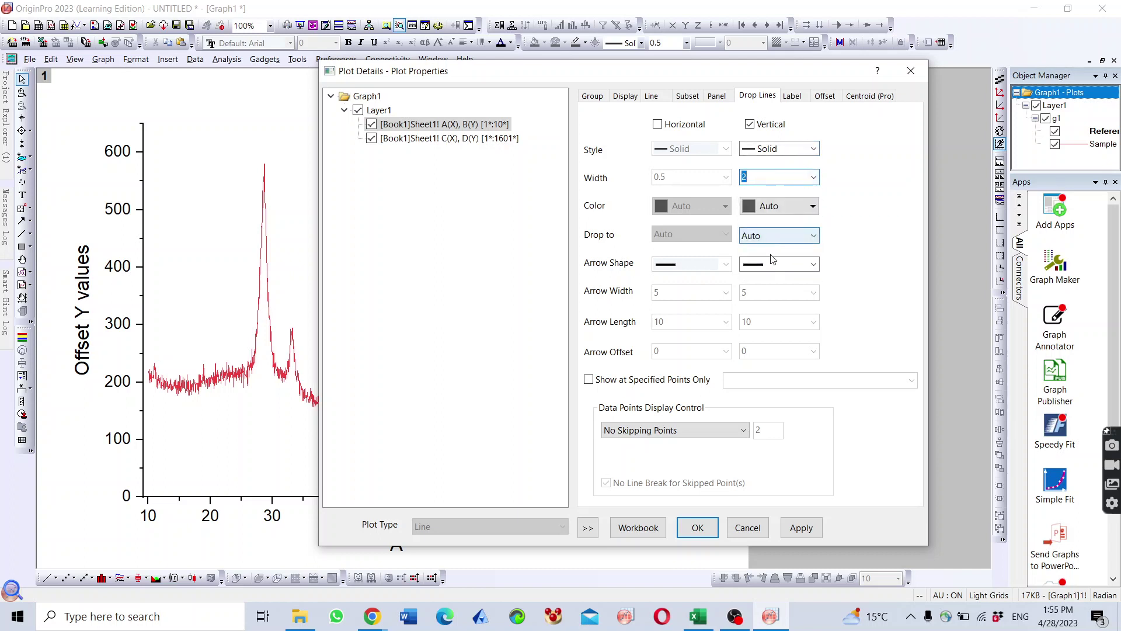
left_click(795, 530)
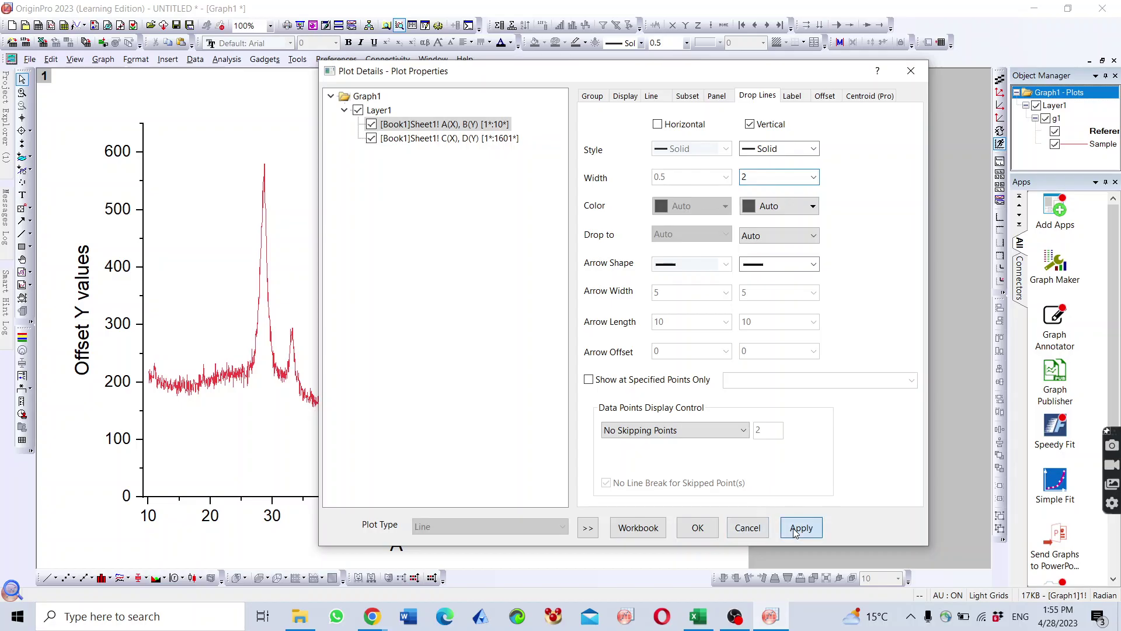
left_click(698, 528)
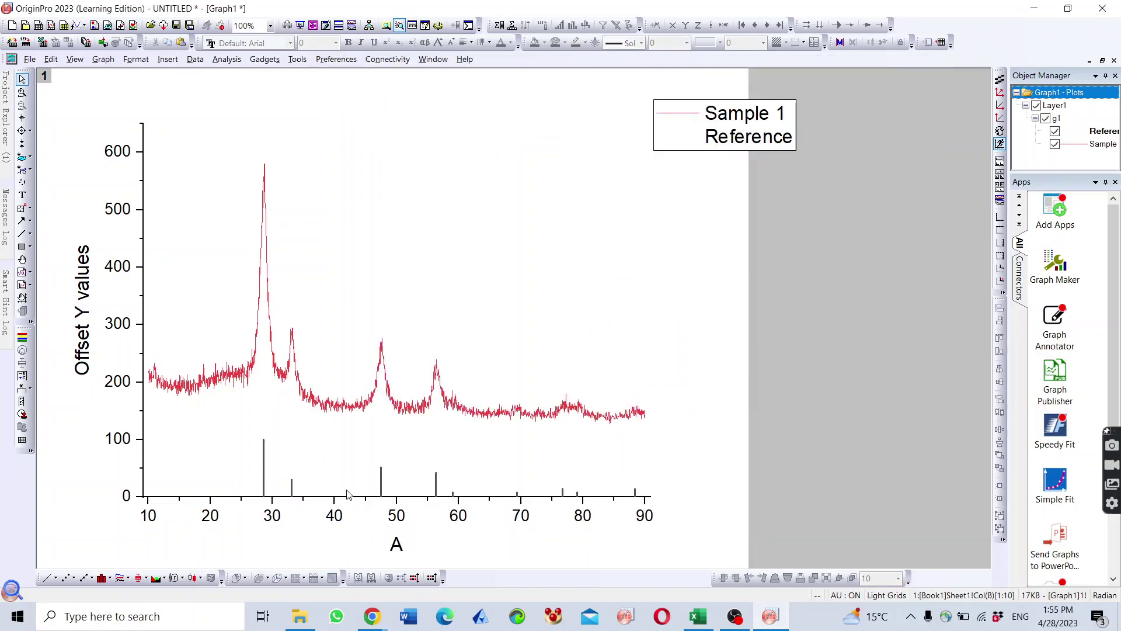
- Reposition the Sample 1 curve so its baseline sits just above the Reference drop lines
left_click(220, 384)
left_click_drag(221, 384, 220, 451)
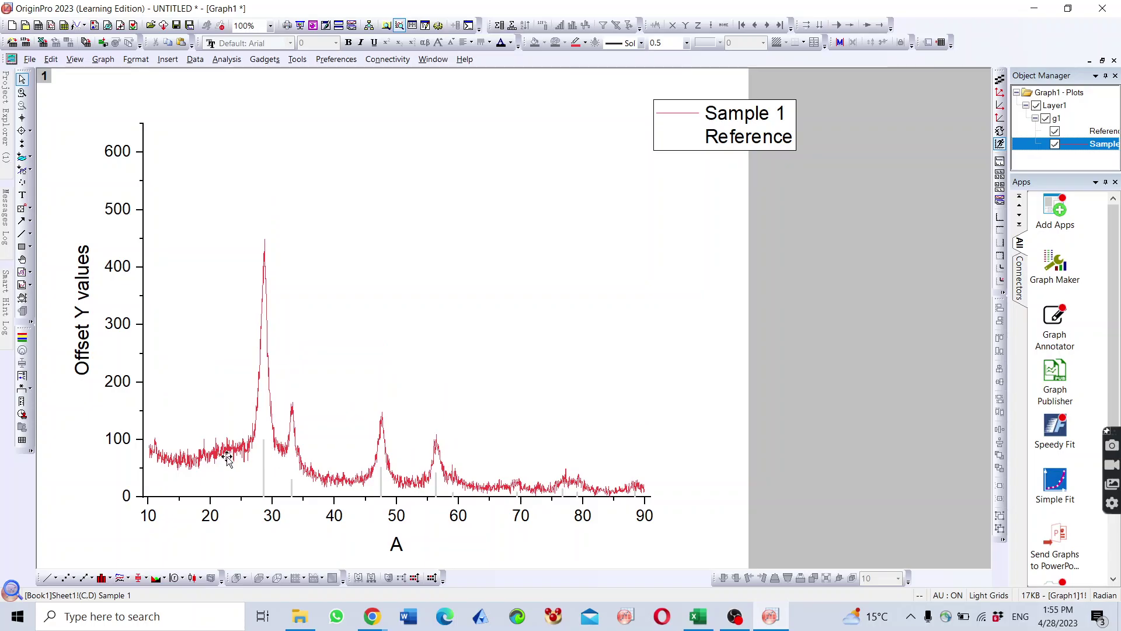
mouse_move(227, 454)
left_click_drag(227, 453, 227, 412)
- Reopen Book1 from Project Explorer, select columns A–D, and open the multi-panel plot list
left_click(834, 357)
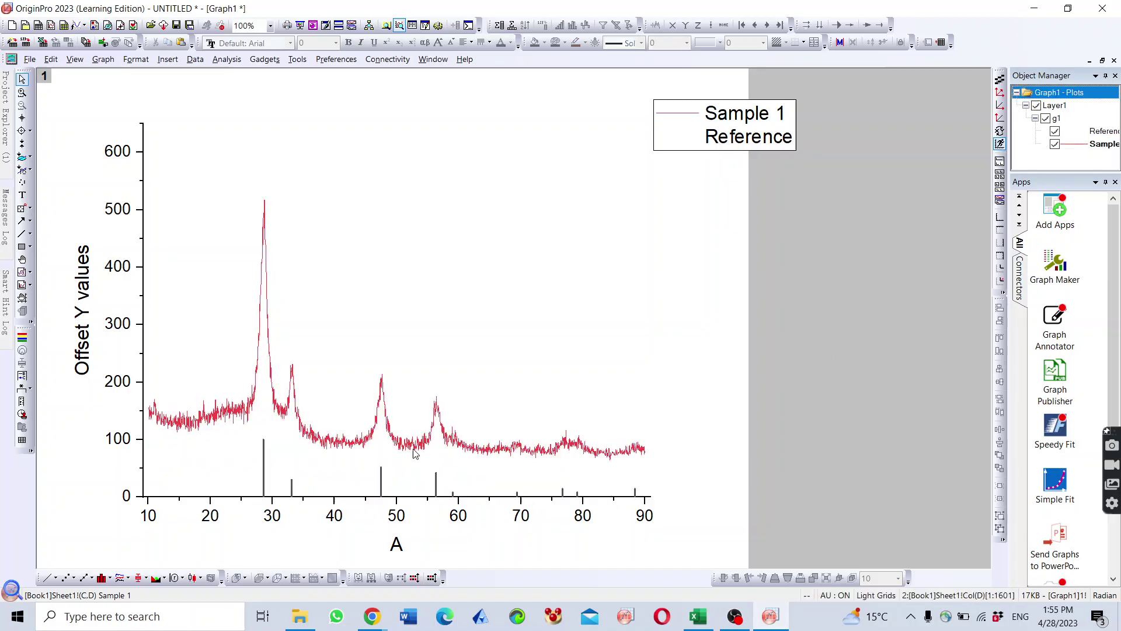
mouse_move(10, 141)
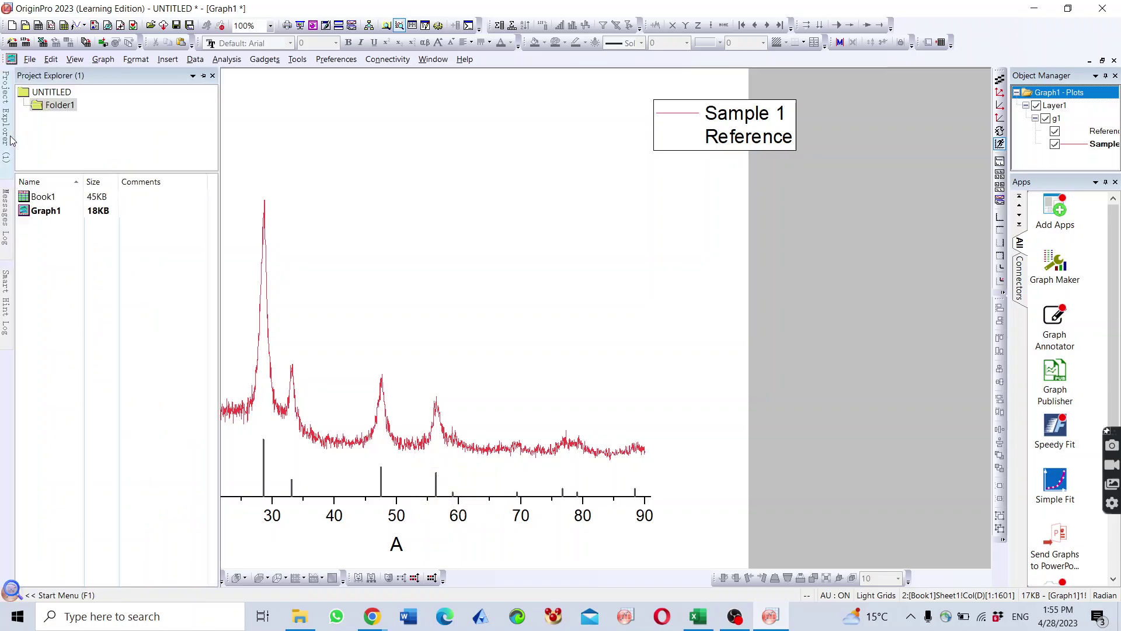
double_click(43, 197)
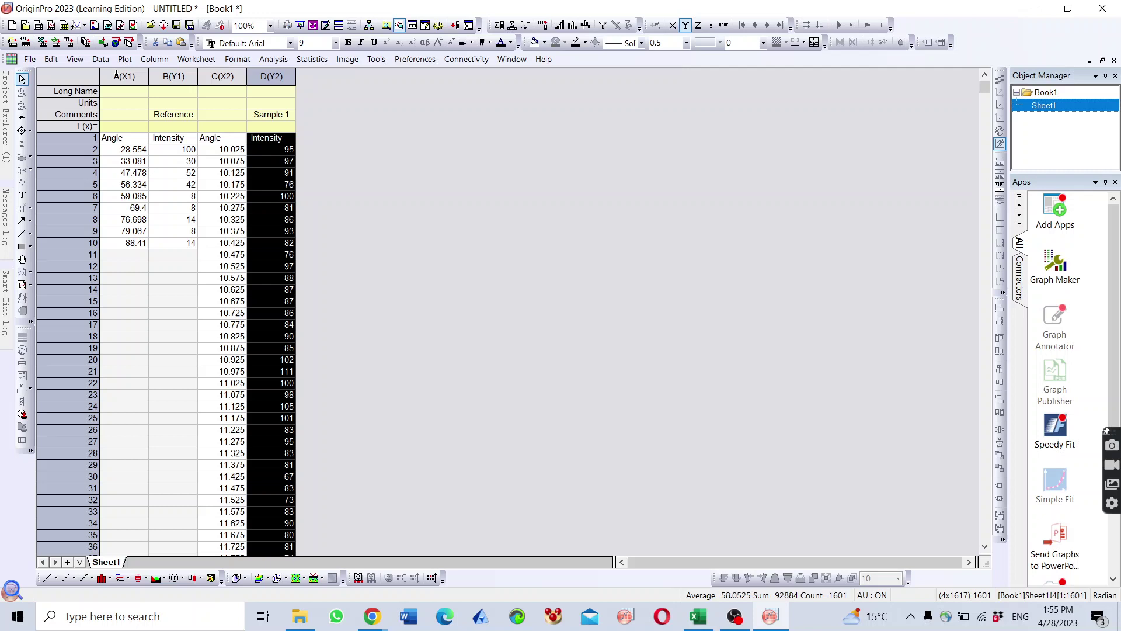
left_click_drag(118, 77, 265, 84)
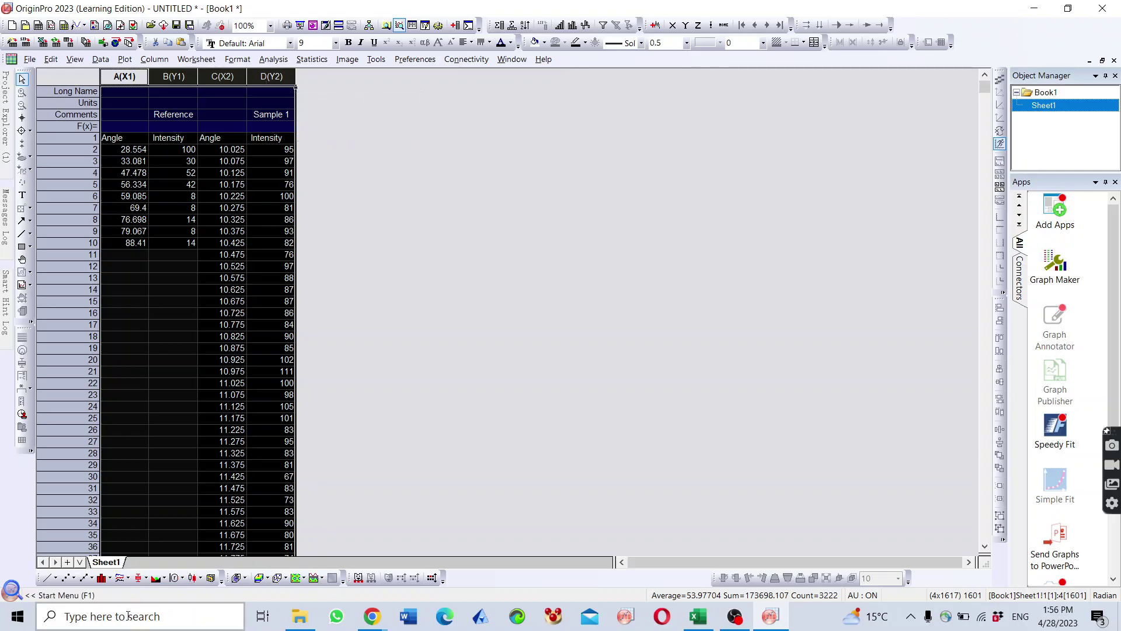
left_click(130, 583)
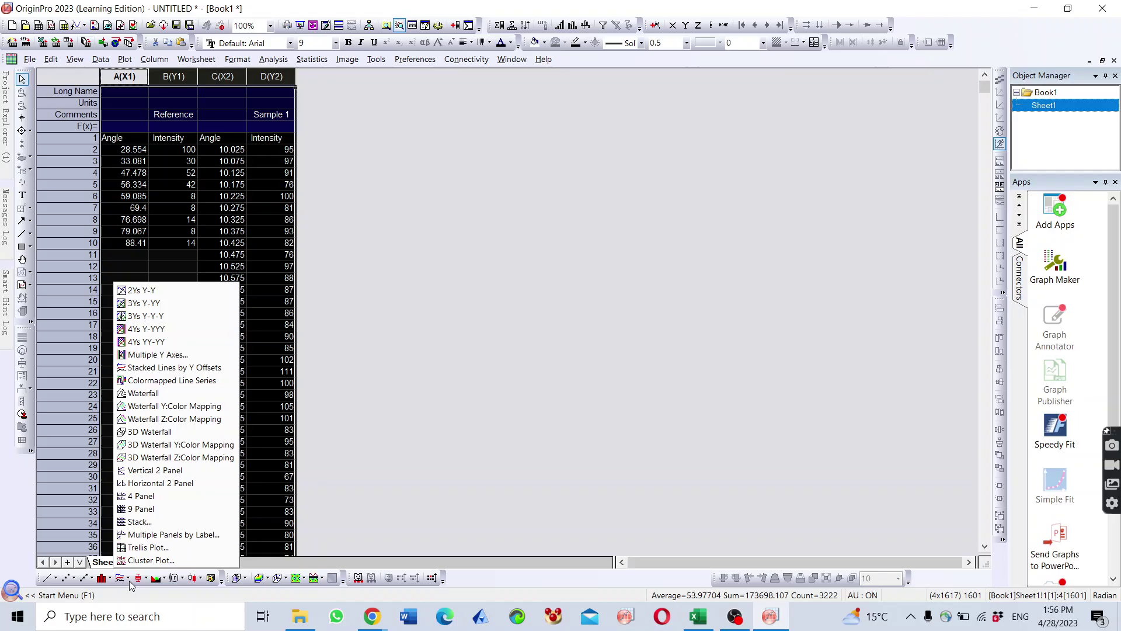
- Create a two-panel Stack graph, undoing an accidental axis move with Ctrl+Z
left_click(146, 523)
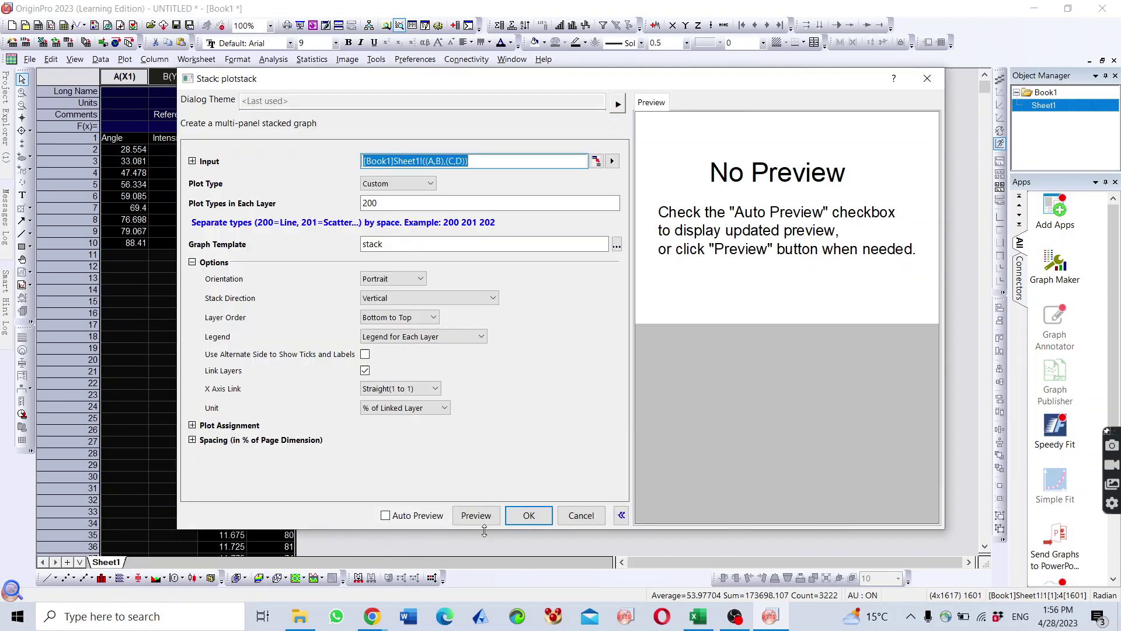
left_click(528, 515)
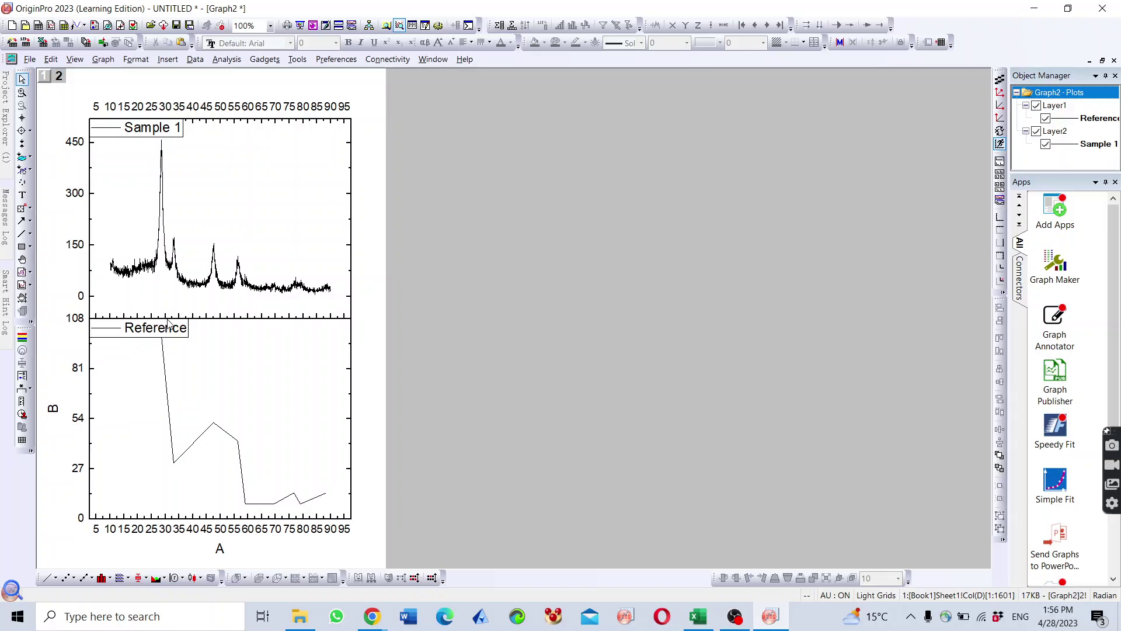
left_click(209, 320)
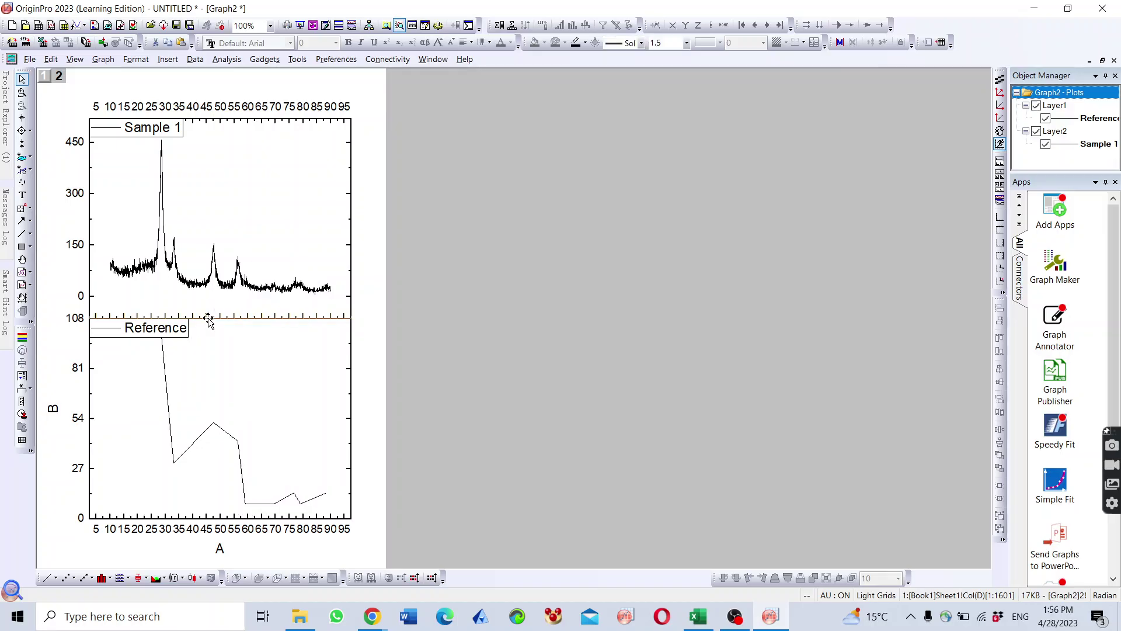
left_click_drag(208, 318, 207, 383)
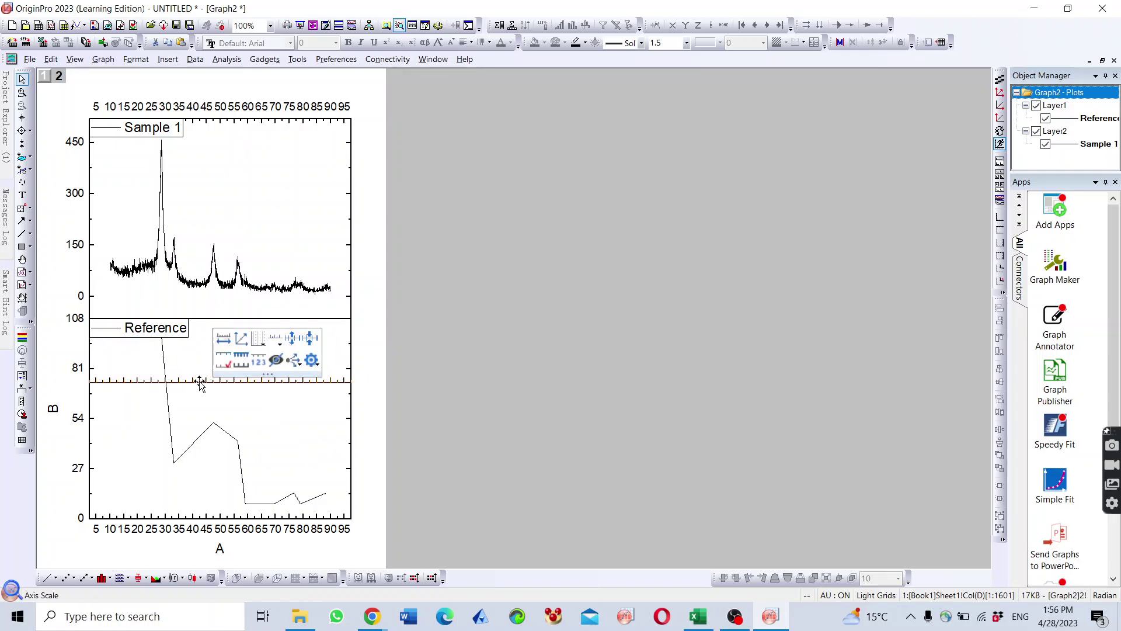
key("ctrl+z")
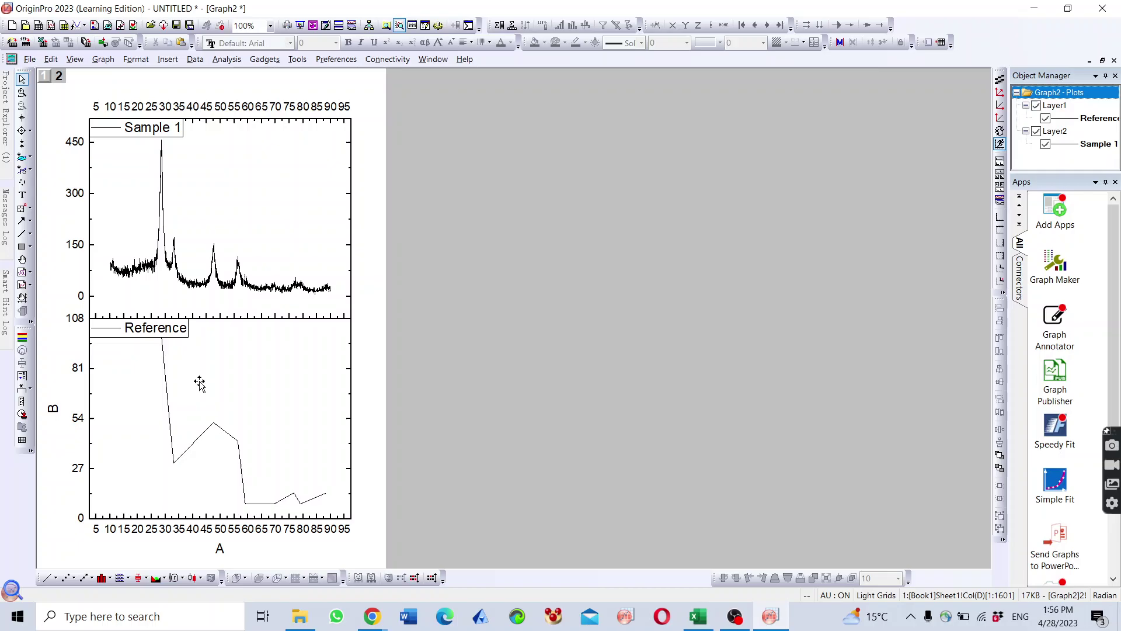
- Move the Reference and Sample 1 legends to the top-right of their panels
left_click(155, 333)
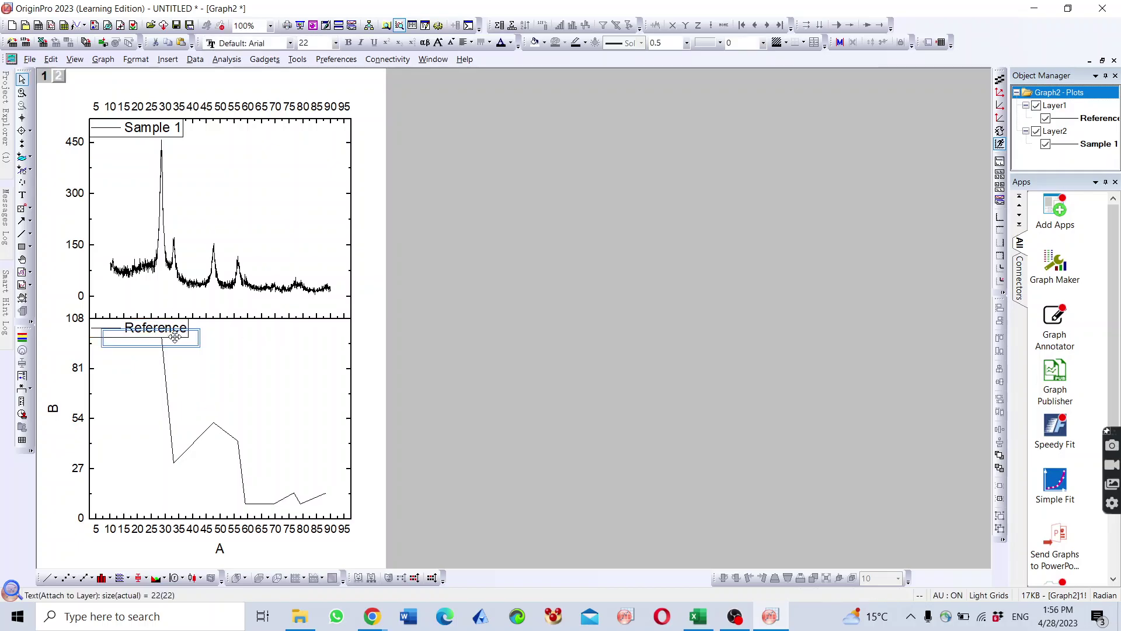
left_click_drag(155, 333, 309, 335)
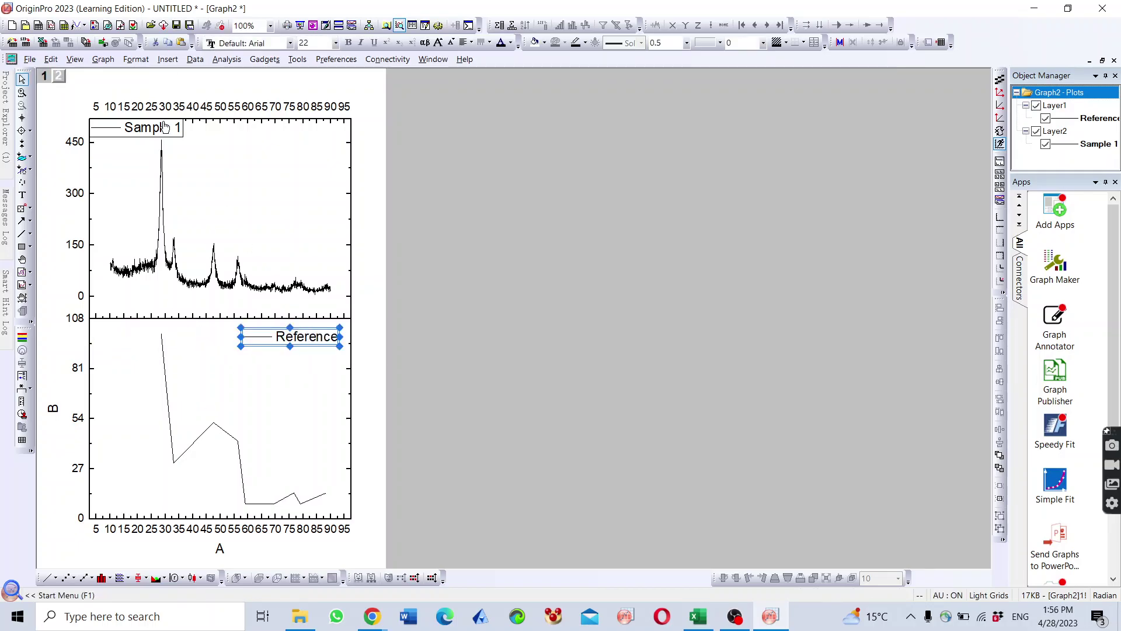
left_click(166, 131)
left_click_drag(247, 137, 350, 133)
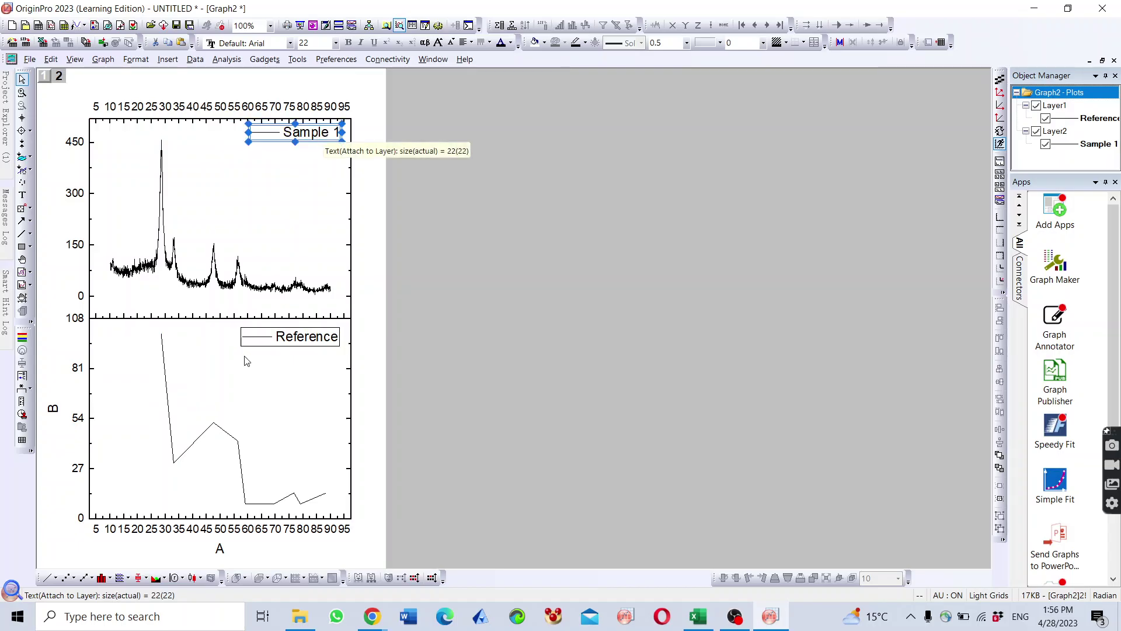
left_click(176, 461)
- Make the lower panel's Reference plot black square scatter points and bring up its Symbol settings
double_click(177, 461)
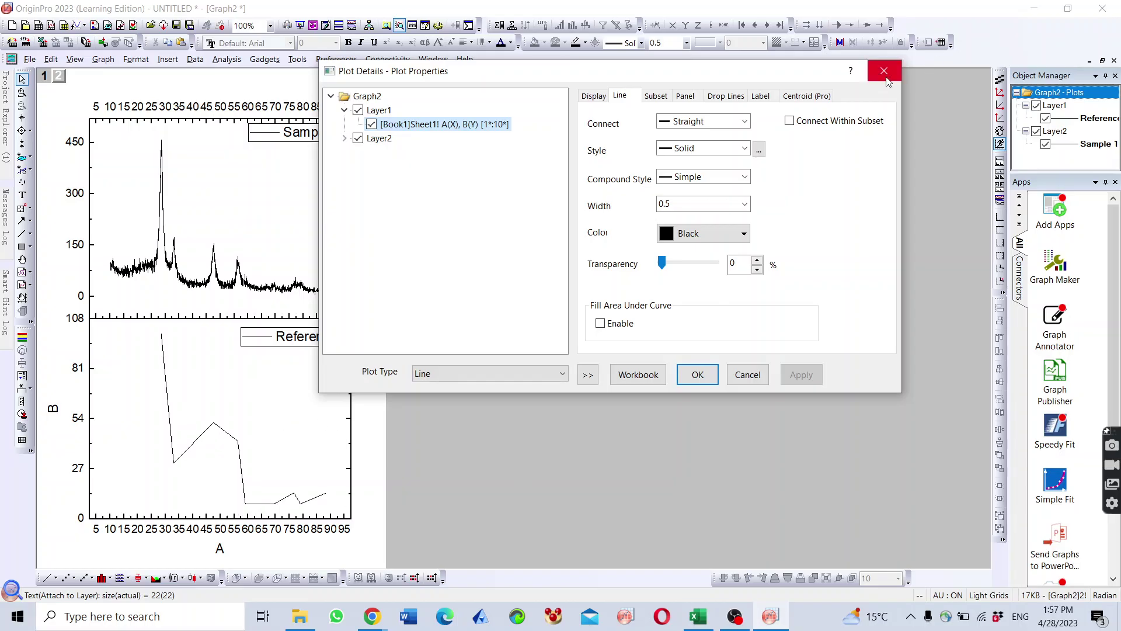
left_click(695, 378)
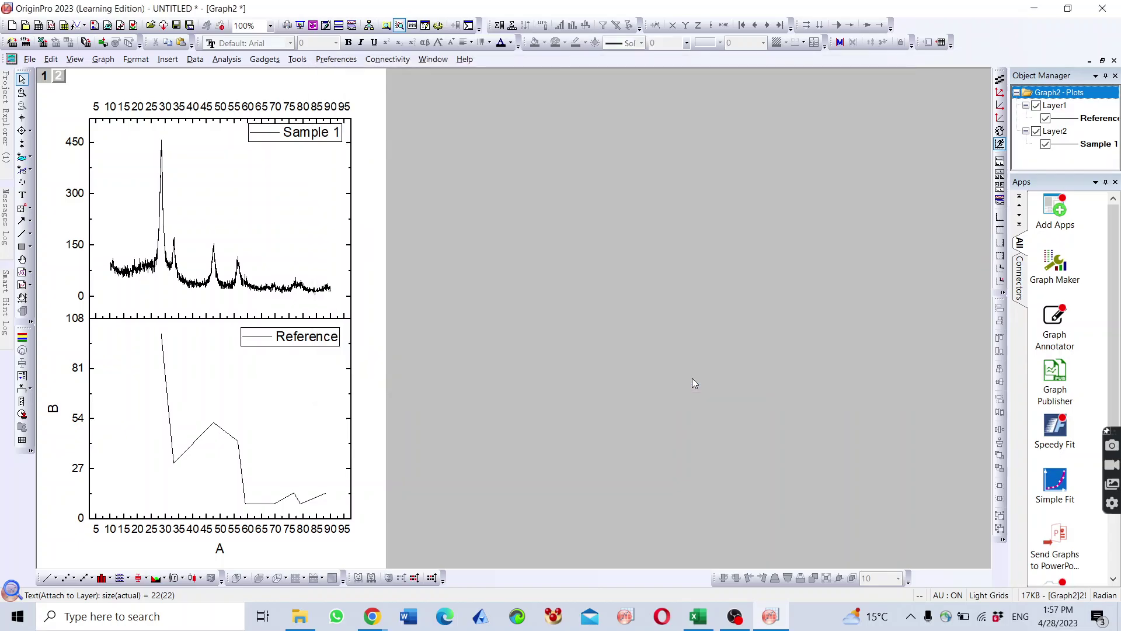
left_click(183, 438)
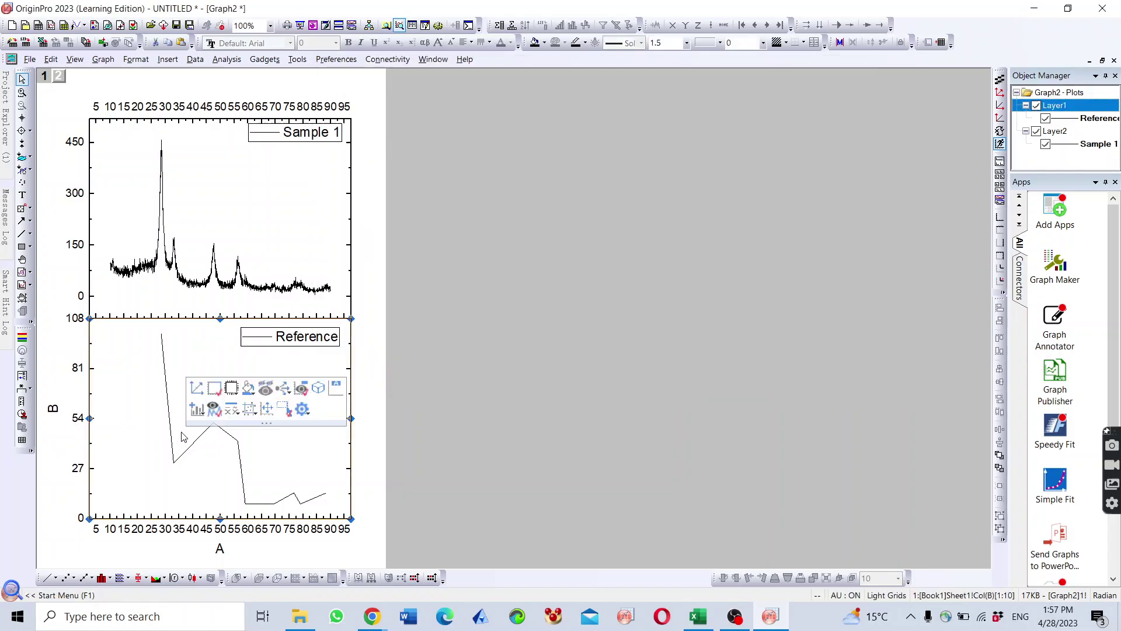
left_click(66, 580)
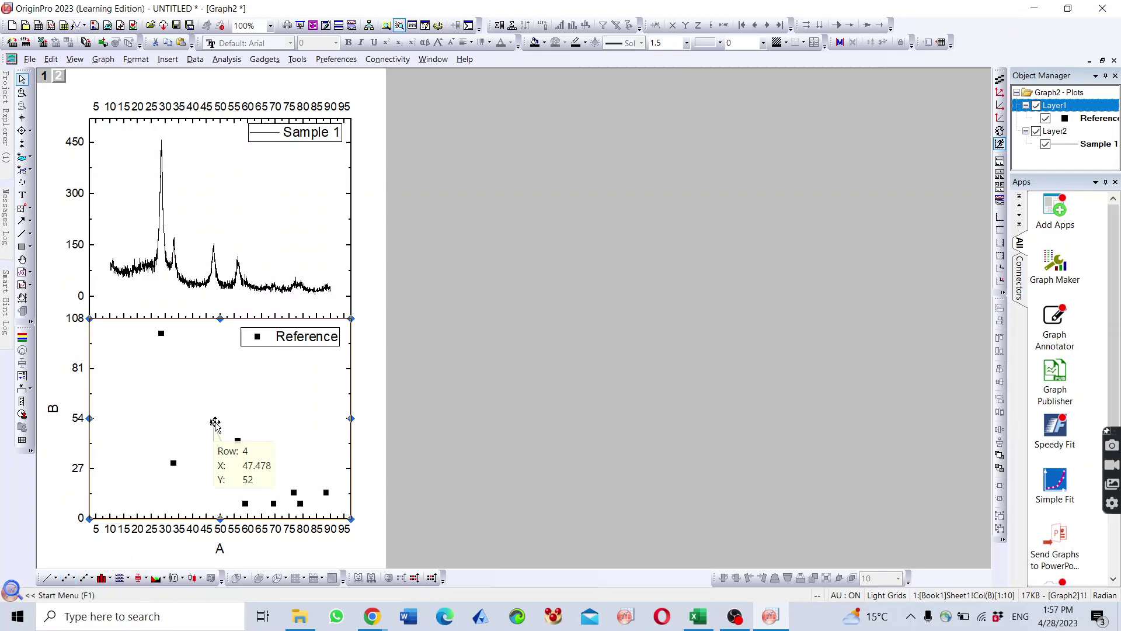
left_click(215, 424)
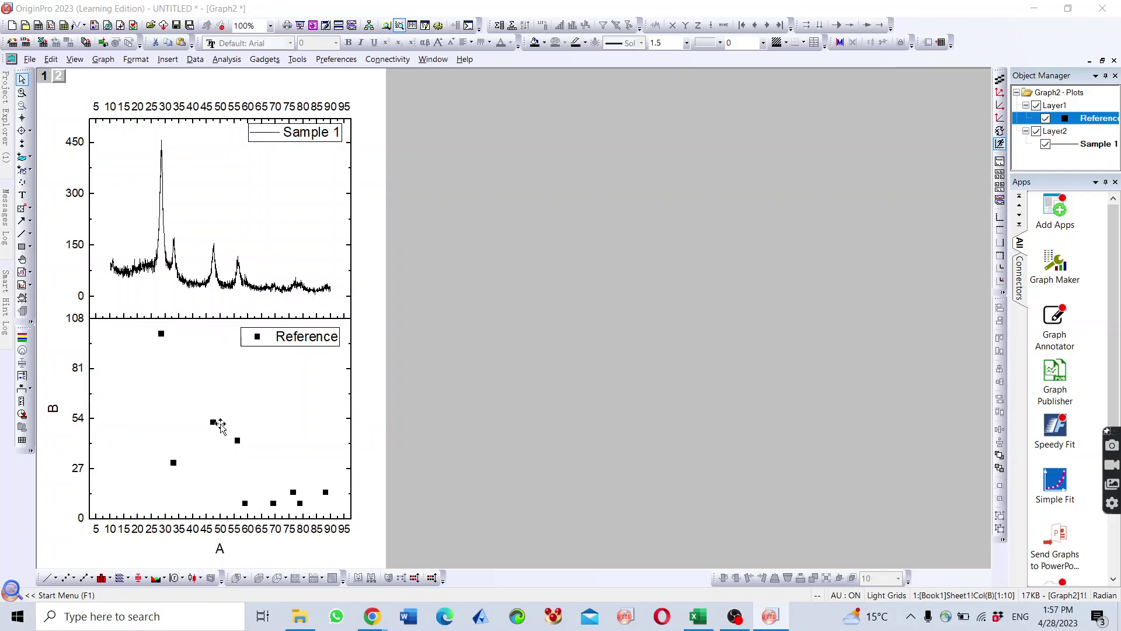
double_click(237, 440)
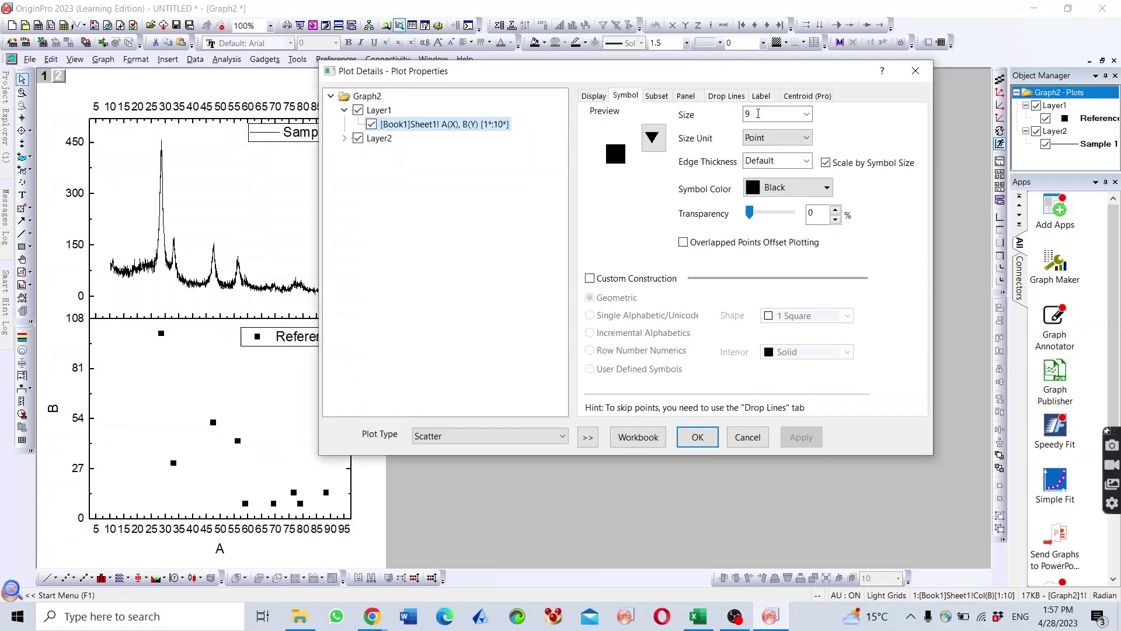
- Hide the Reference symbols by setting symbol size to 0
left_click(807, 114)
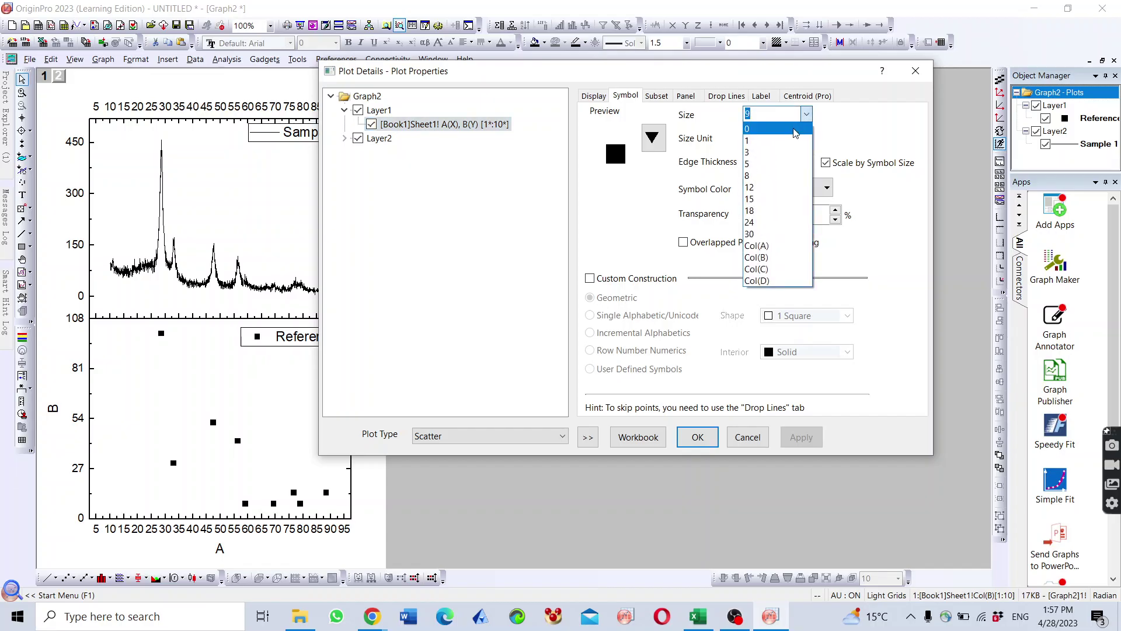
left_click(796, 130)
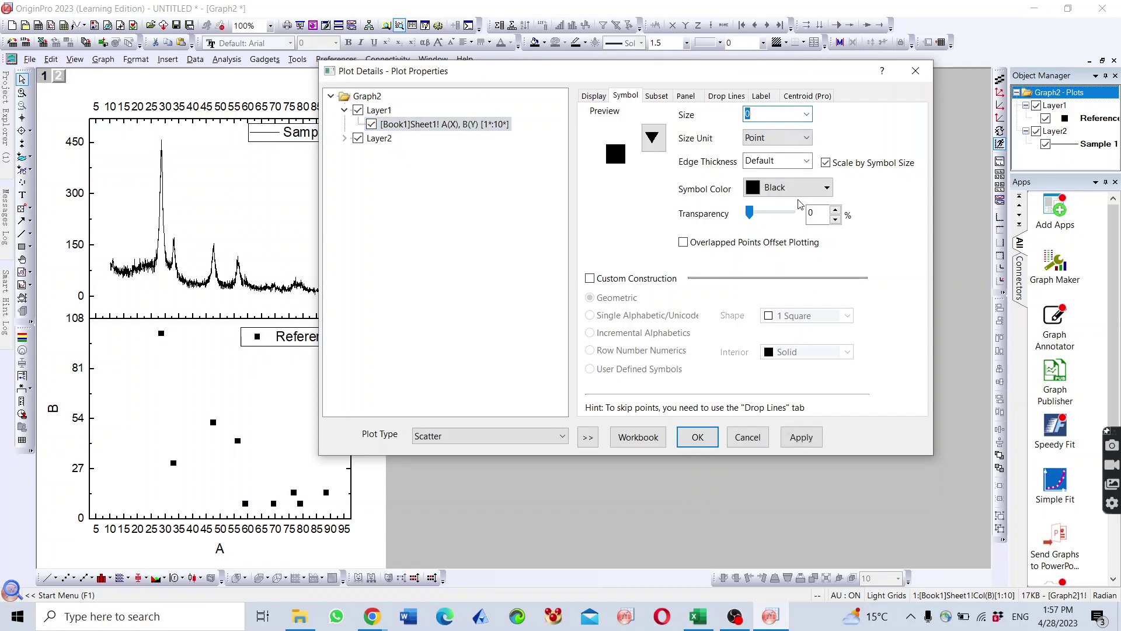
left_click(794, 435)
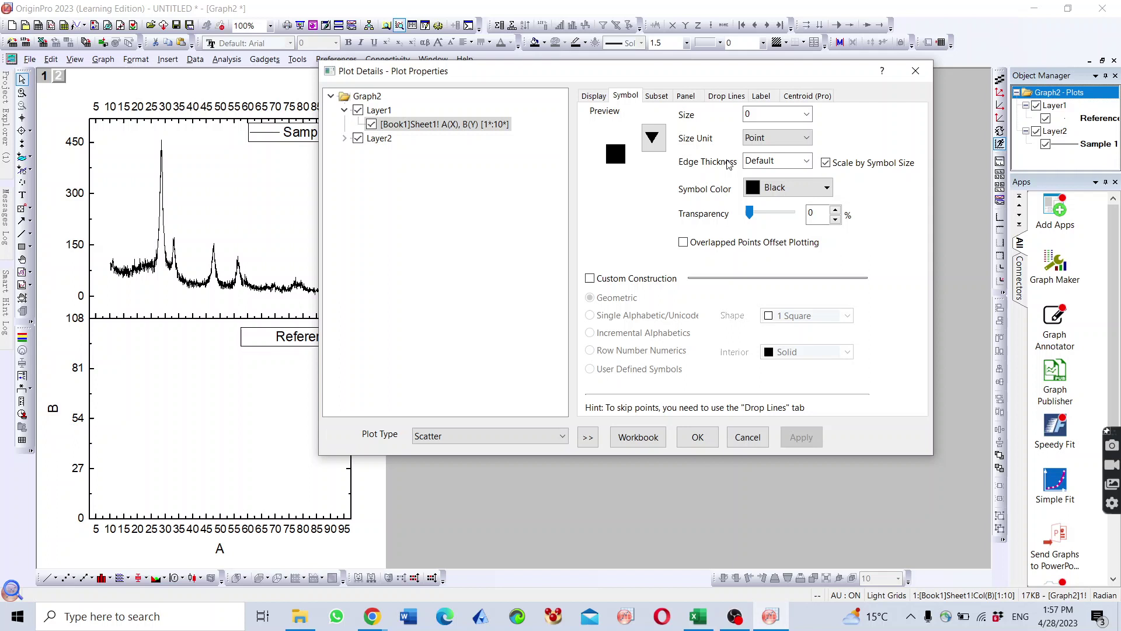
- Turn on vertical drop lines of width 2 for Reference and close Plot Details
left_click(737, 98)
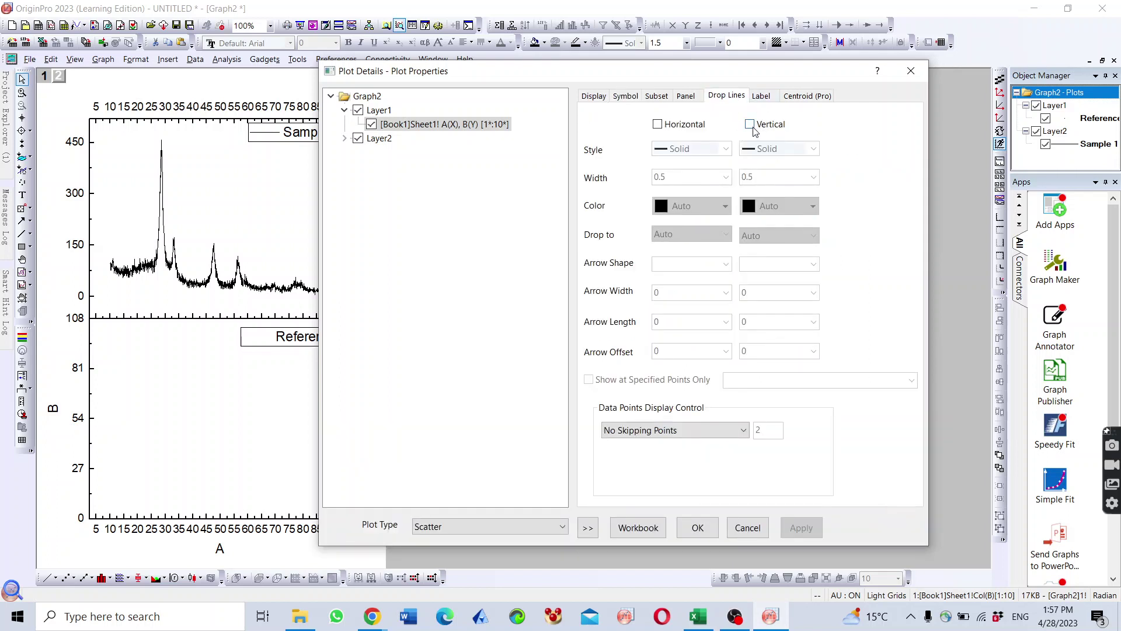
left_click(752, 128)
left_click(806, 177)
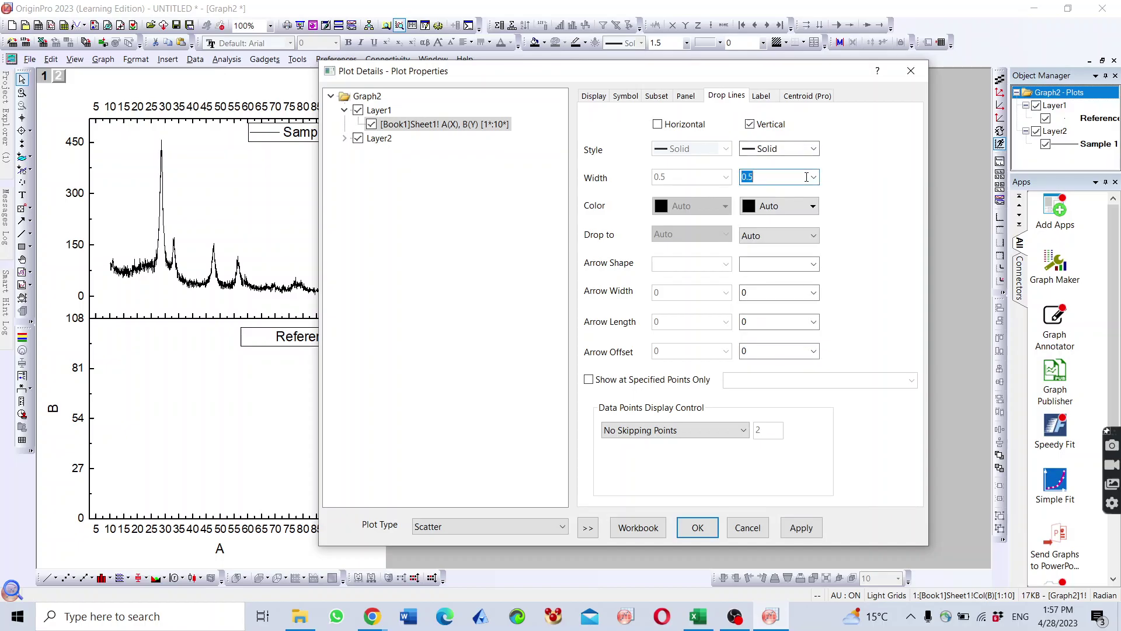
type("2")
left_click(800, 535)
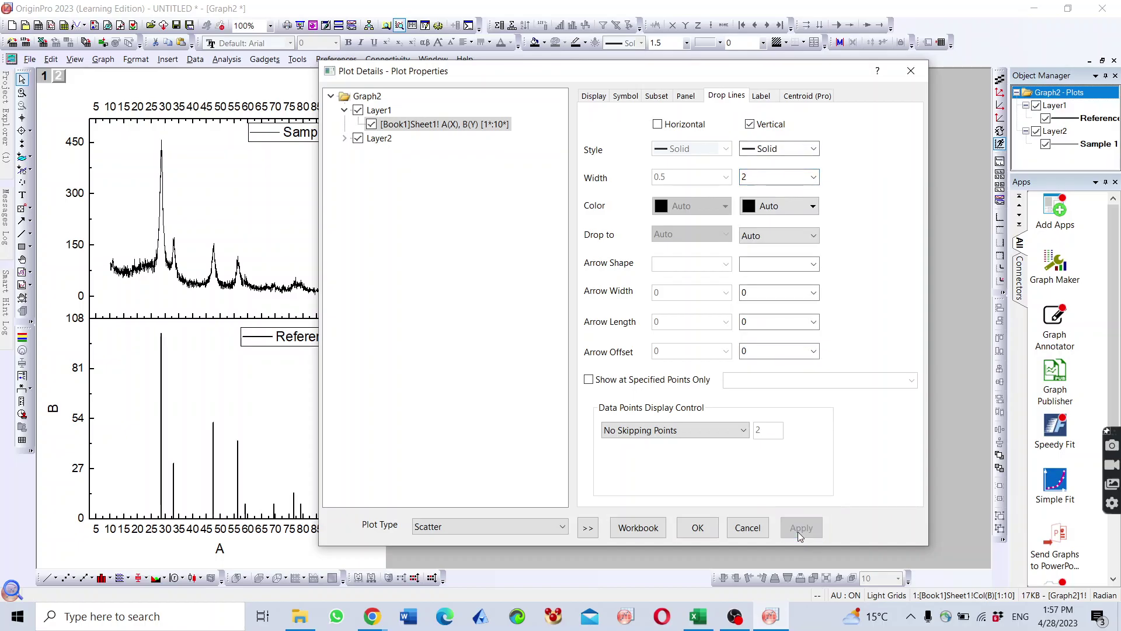
left_click(698, 528)
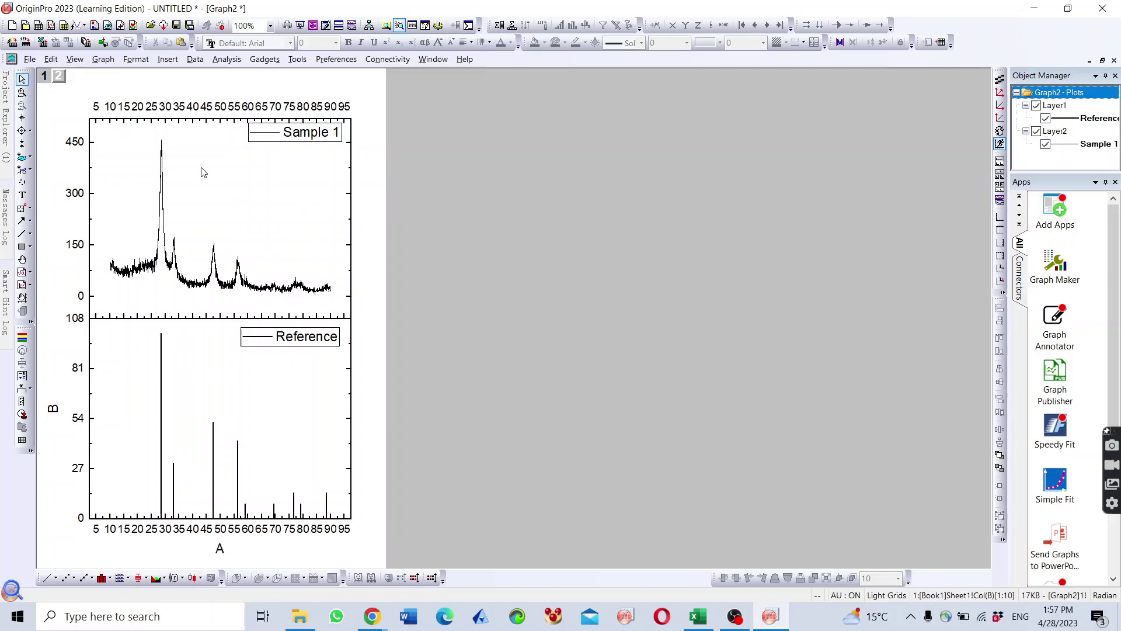
- Delete the top-axis tick labels from the upper Sample 1 panel
left_click(291, 107)
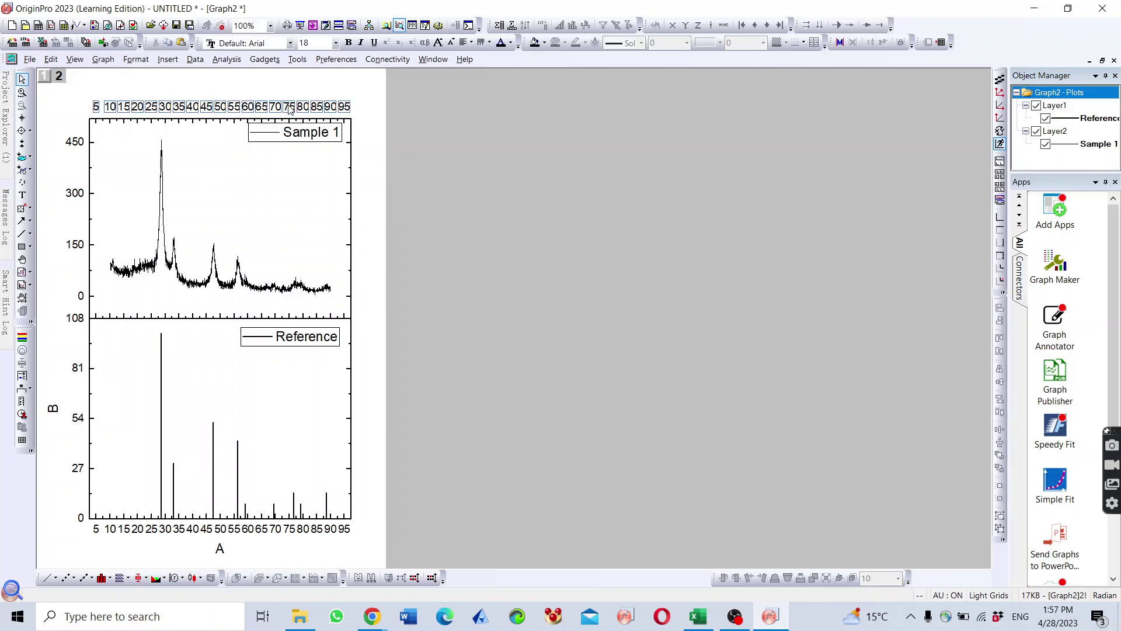
key("Delete")
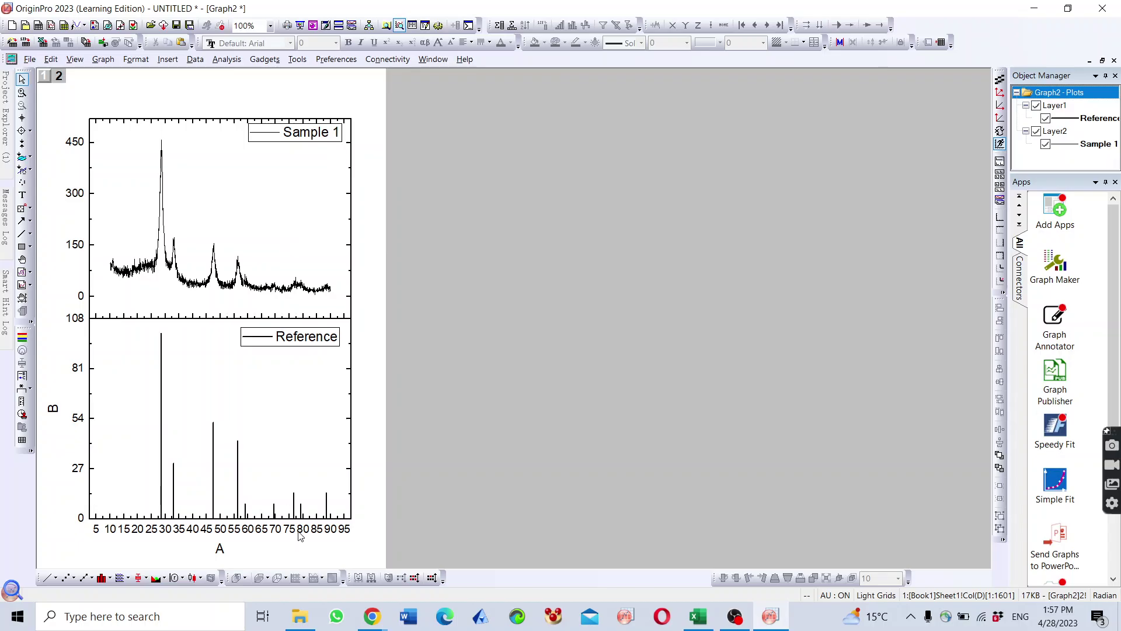